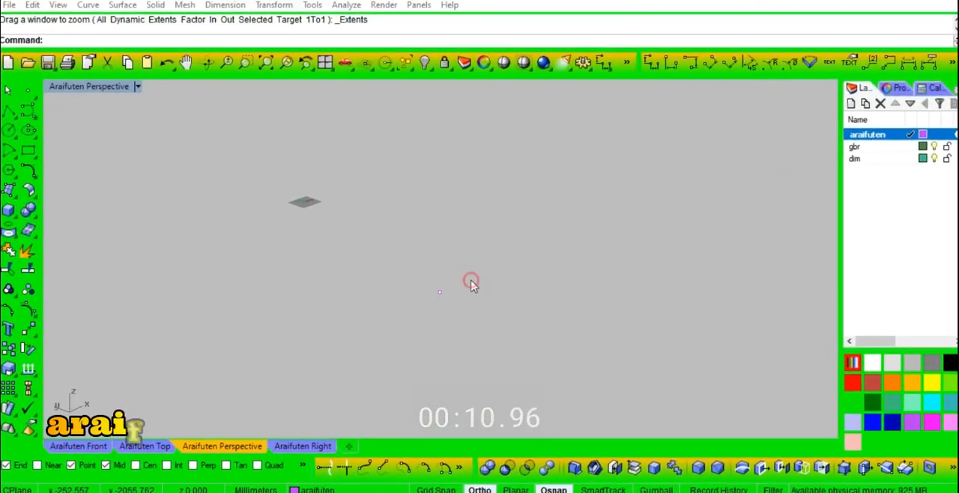
- Draw a 600 by 400 mm rectangle starting at the existing point object
right_click(471, 282)
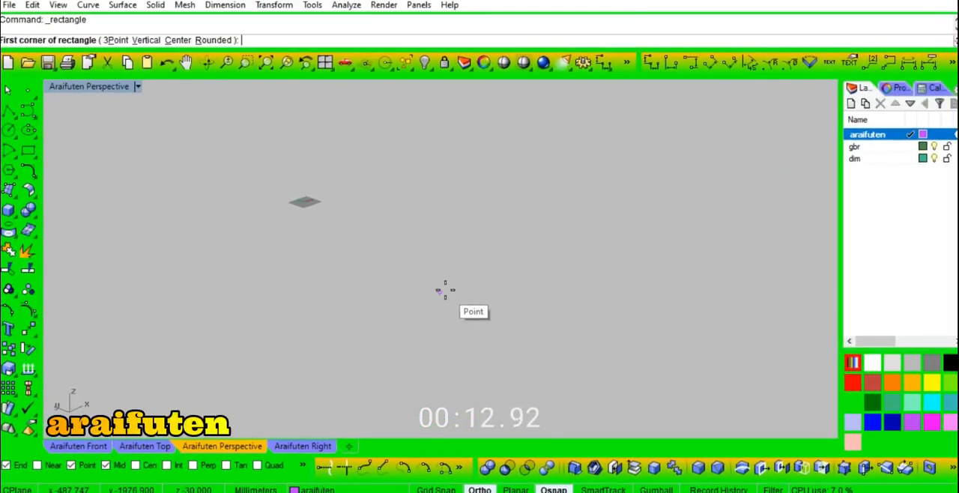
left_click(442, 292)
key("Return")
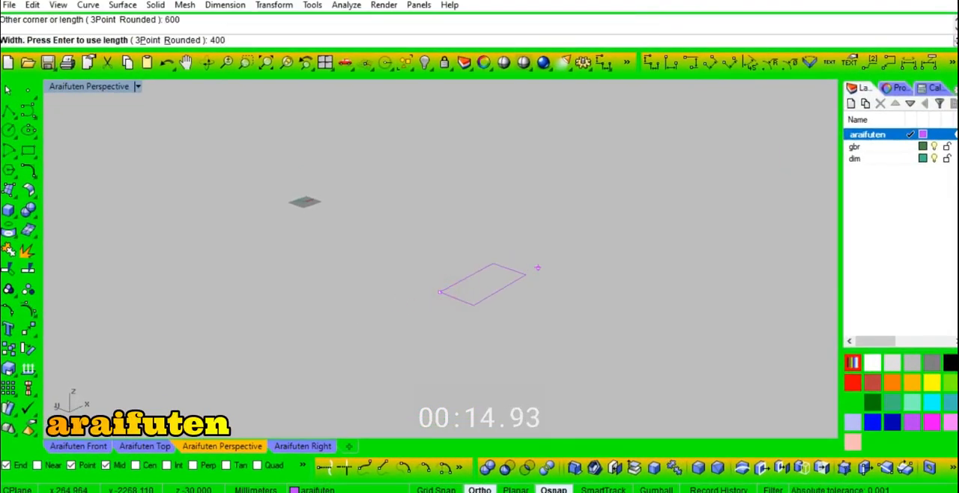
type("400")
key("Return")
scroll(442, 307, "up", 5)
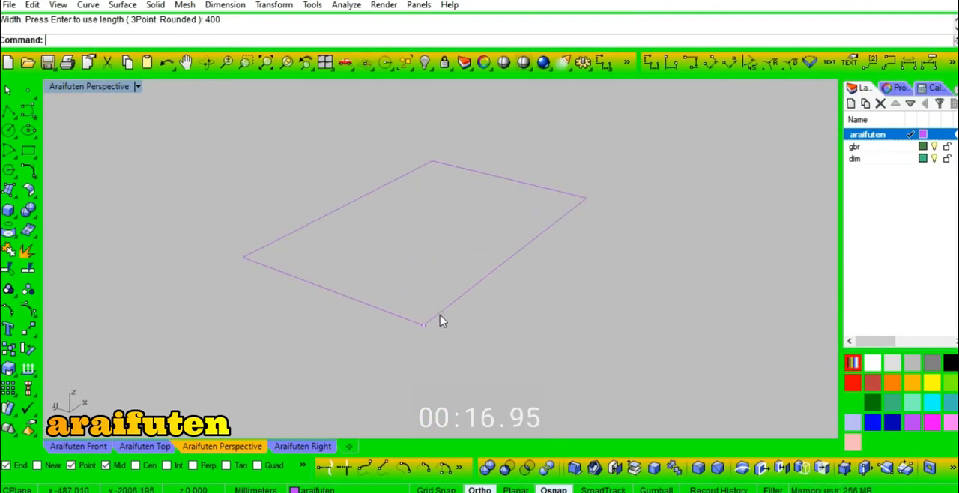
key("Return")
key("Escape")
- Extrude the rectangle 30 mm into a solid slab
left_click(447, 313)
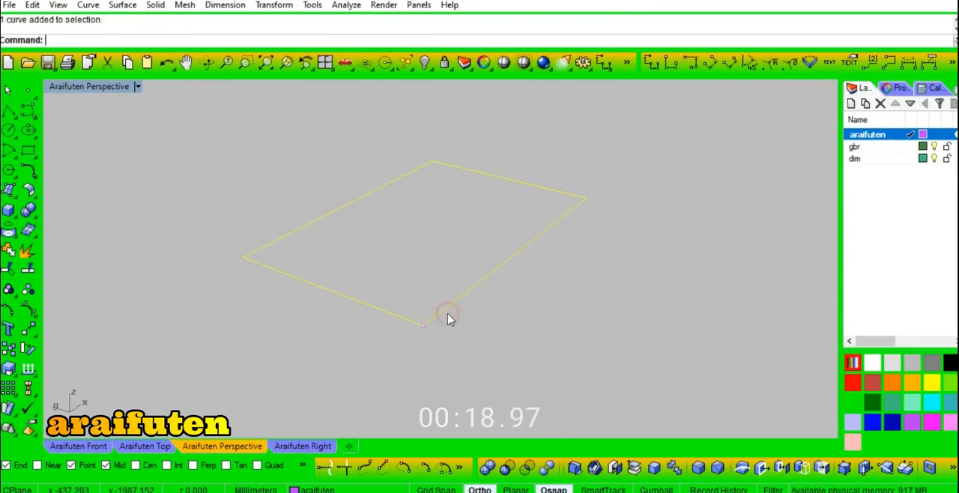
key("ctrl+e")
type("30")
key("Return")
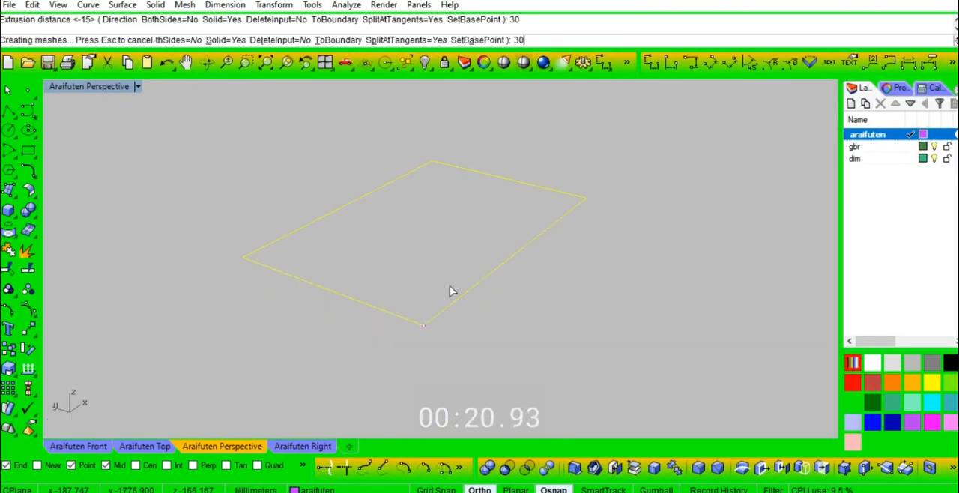
left_click(500, 317)
- Draw a 30 by 30 mm square on the slab's top face at its near corner
left_click(434, 298)
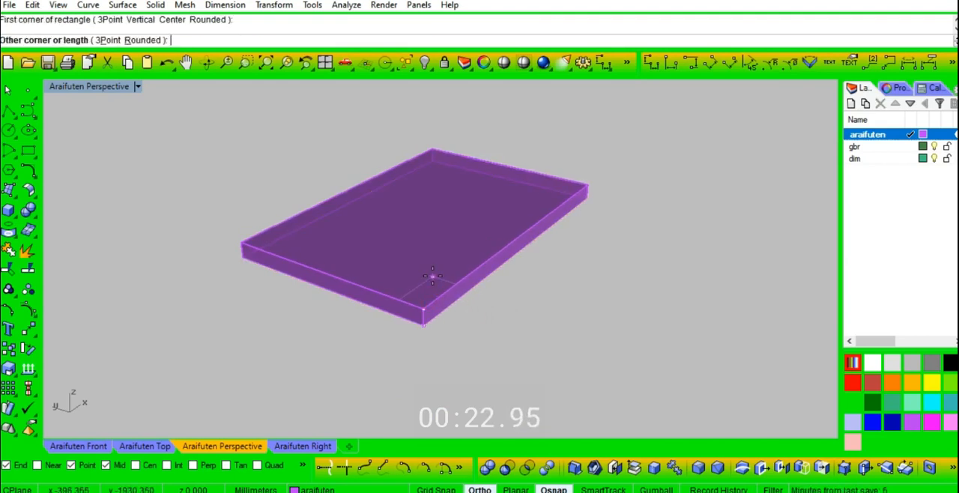
type("30")
key("Return")
type("30")
key("Return")
- Copy the slab vertically upward by 630 mm
right_click_drag(432, 276, 547, 317)
left_click(465, 276)
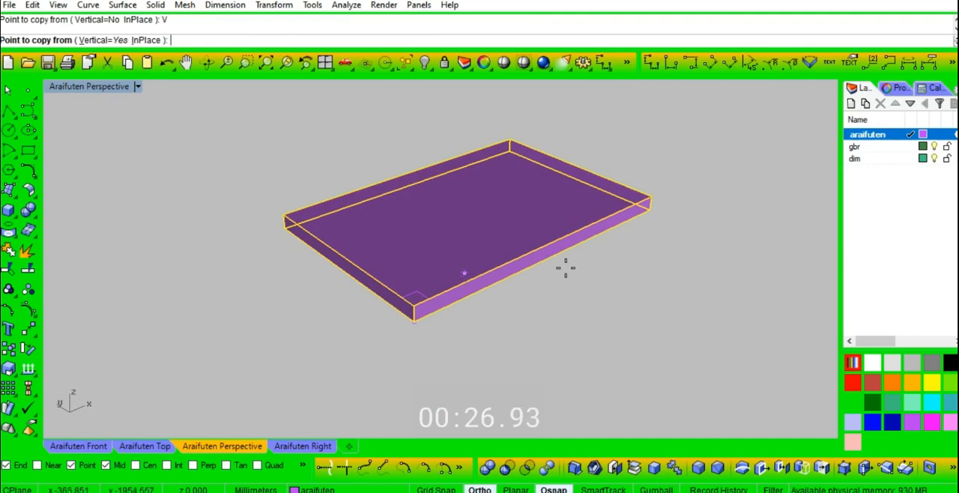
left_click(706, 227)
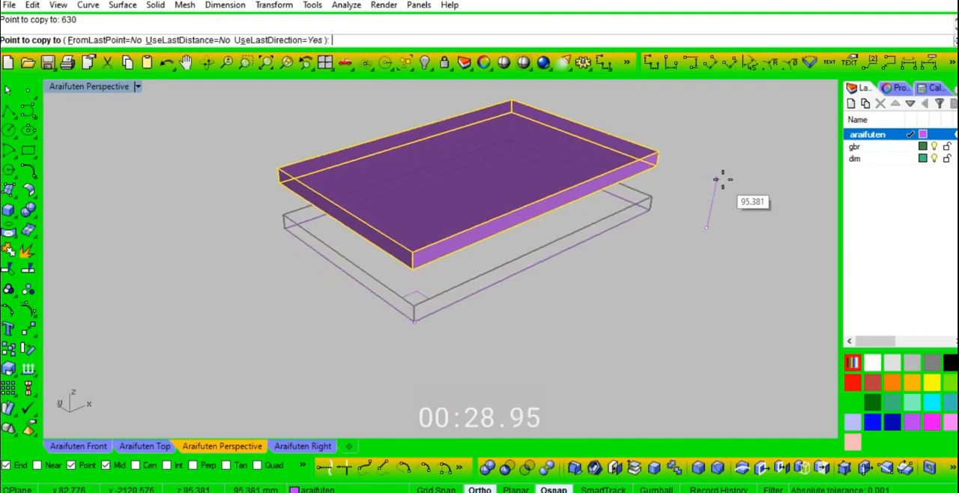
key("Return")
scroll(531, 312, "down", 5)
key("Escape")
- Copy the 30 mm square from the lower slab's near corner to the far front corner on the upper slab's underside
scroll(473, 309, "up", 5)
left_click(478, 303)
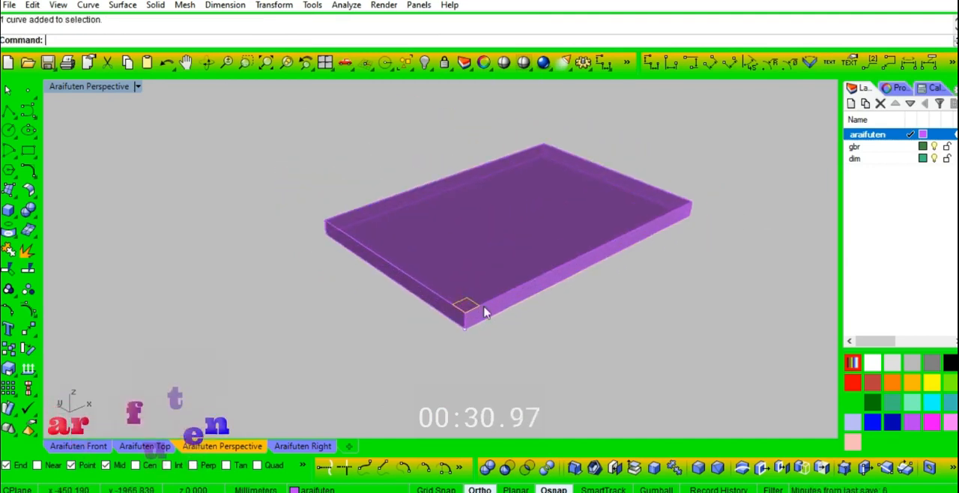
key("Return")
scroll(484, 296, "up", 5)
left_click(474, 314)
scroll(434, 351, "down", 13)
scroll(546, 188, "up", 4)
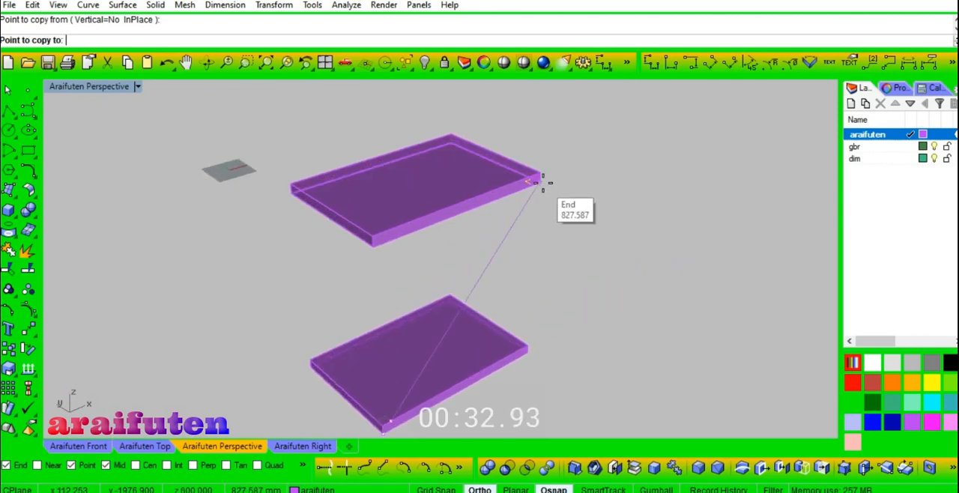
left_click(540, 182)
right_click(567, 207)
- Draw a diagonal line from the upper slab's far front corner down to the matching corner of the lower 30 mm square
type("l")
key("Return")
left_click(543, 183)
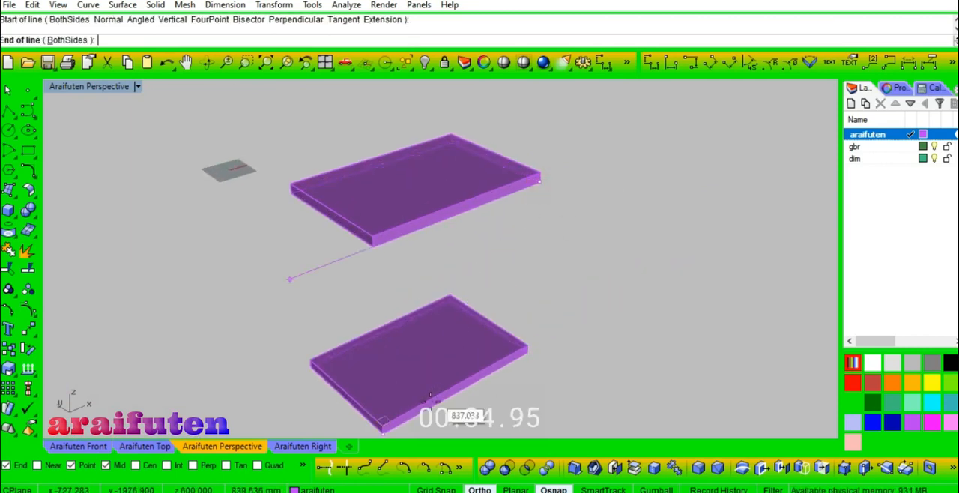
left_click(396, 429)
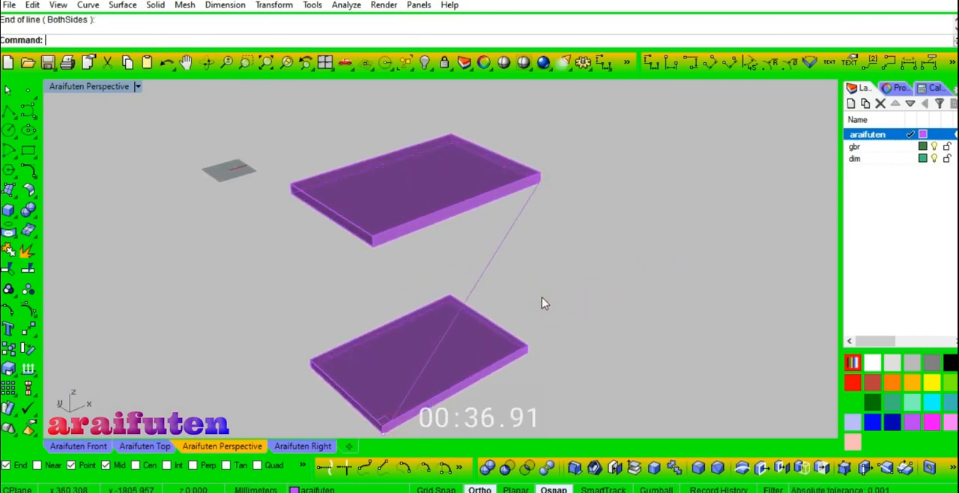
- Extrude the lower 30 mm square as a solid along the diagonal line's direction up to the upper slab's underside
left_click(391, 410)
key("Return")
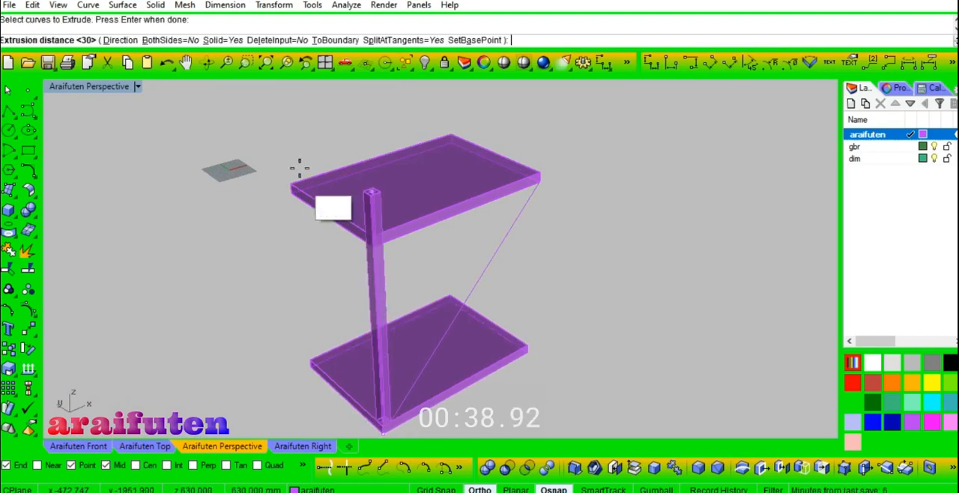
left_click(124, 40)
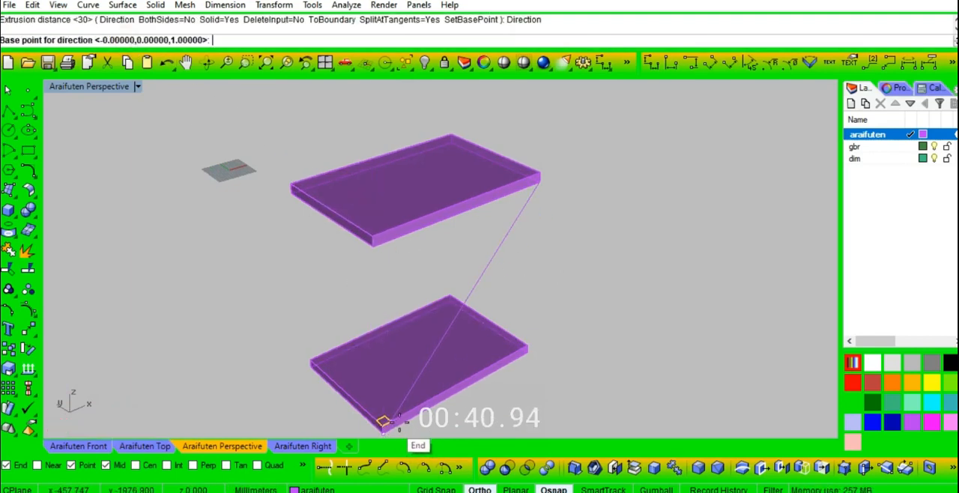
left_click(382, 421)
scroll(539, 184, "up", 4)
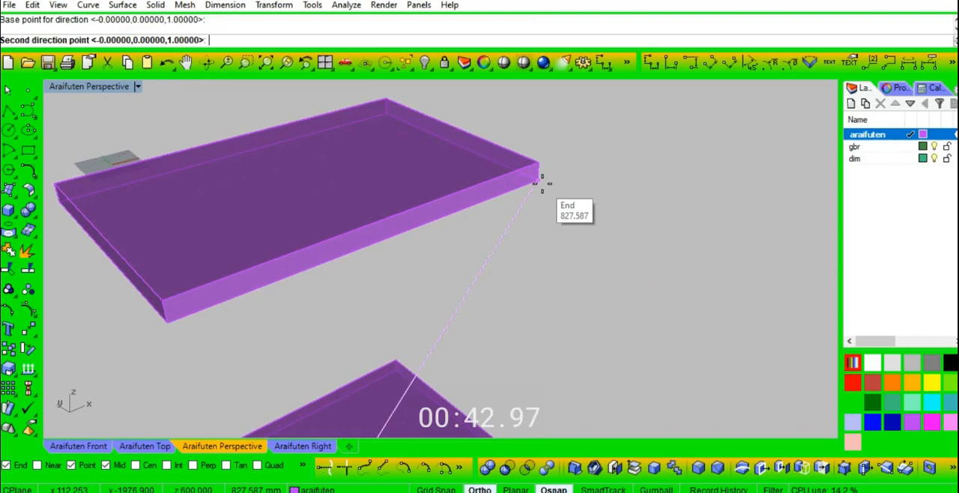
left_click(542, 183)
scroll(539, 183, "up", 5)
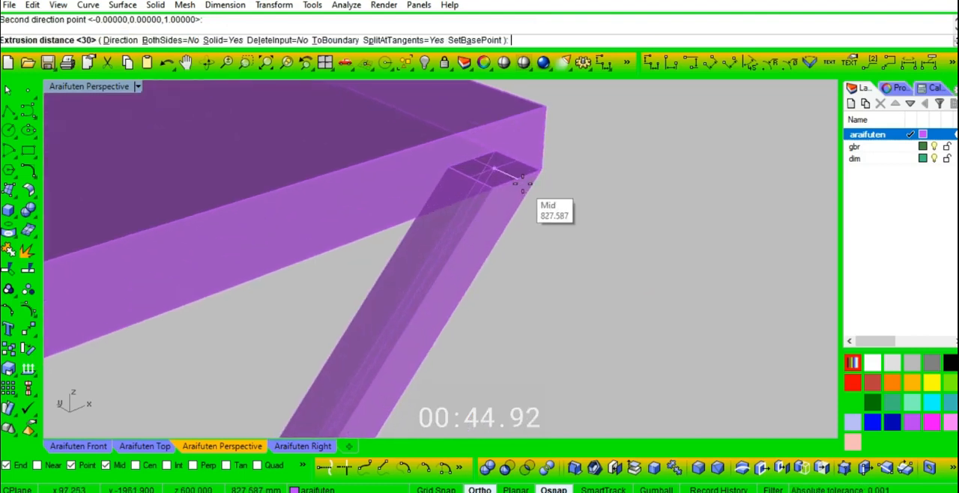
left_click(518, 184)
scroll(541, 188, "down", 4)
- Draw a rectangle corner to corner around the upper slab's underside, and delete the upper slab
type("rec")
key("Return")
left_click(535, 179)
scroll(566, 175, "down", 4)
left_click(67, 208)
left_click(242, 195)
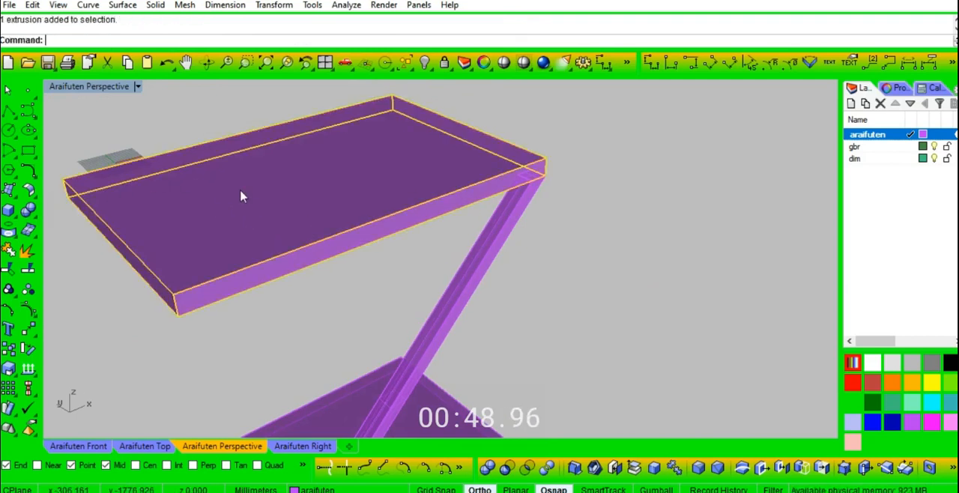
key("Delete")
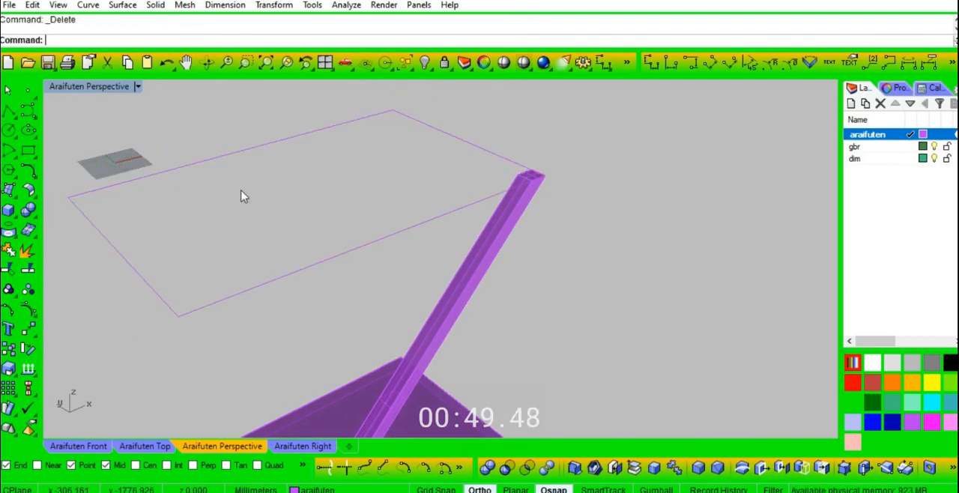
- Offset the upper rectangle inward by 30 mm
left_click(460, 143)
type("offset")
key("Return")
type("30")
key("Return")
left_click(420, 158)
- Extrude the upper rectangle and its offset together by 30 mm into a solid frame
left_click_drag(475, 120, 410, 151)
type("ext")
key("Return")
type("30")
key("Return")
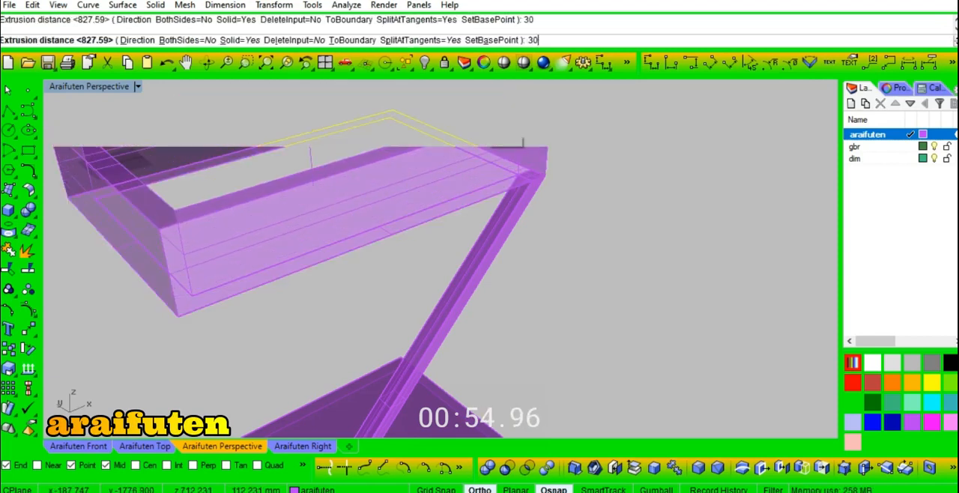
- Extrude the frame's outer rectangle curve 3 mm into a thin solid plate
scroll(542, 172, "up", 3)
left_click(514, 196)
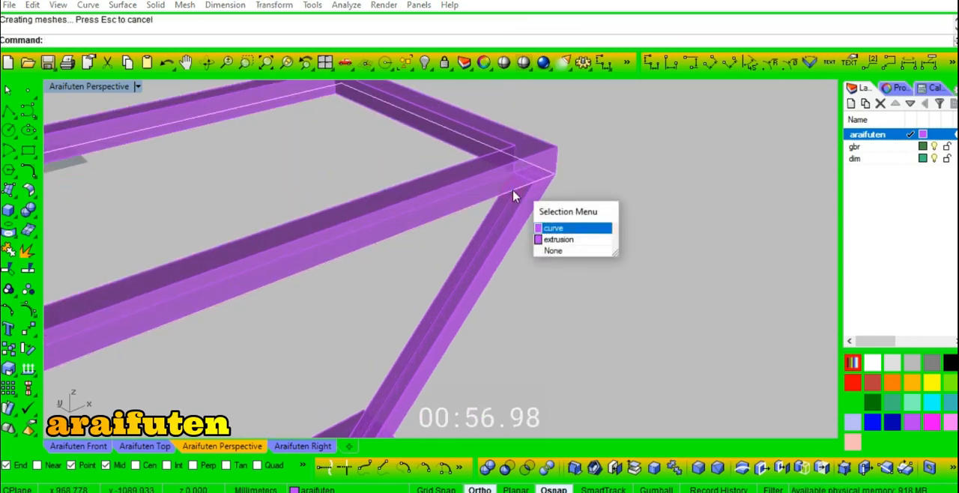
left_click(558, 227)
key("Return")
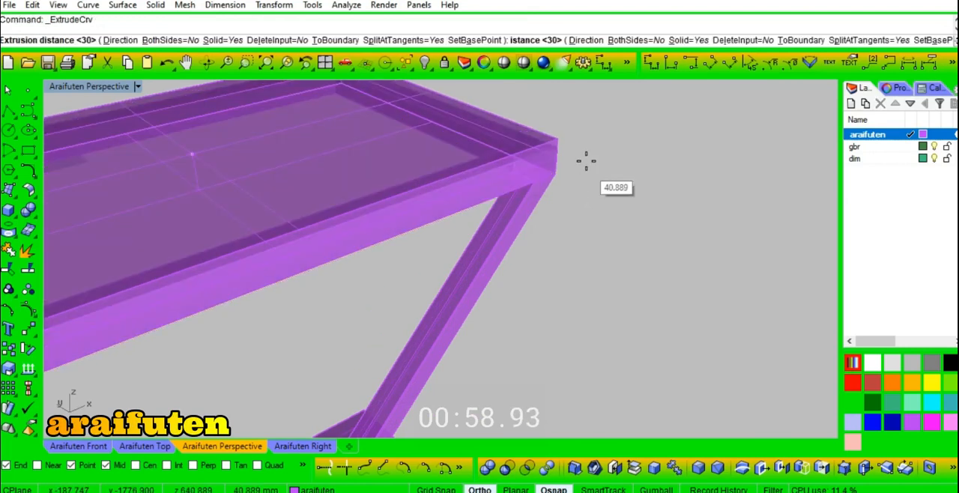
type("3")
scroll(563, 169, "up", 4)
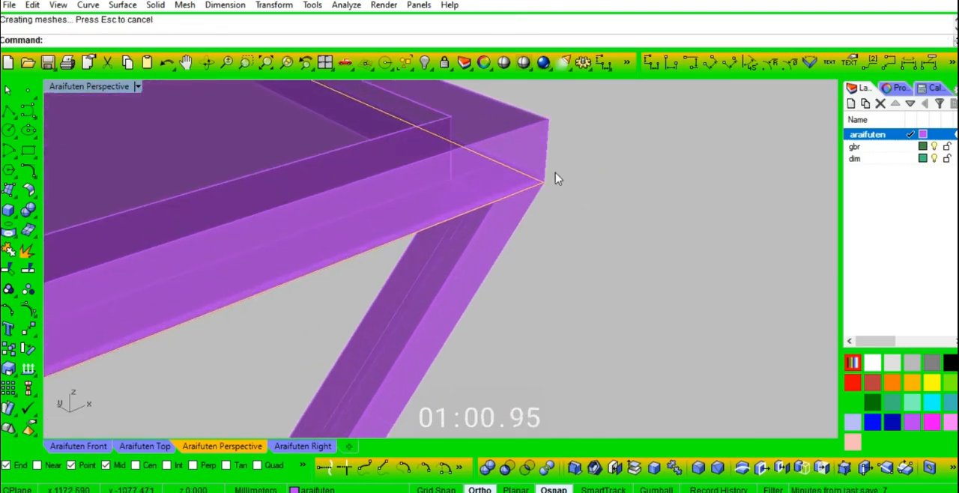
- Move the 3 mm plate from the frame's lower corner to its upper corner and colour it sea green
left_click(532, 176)
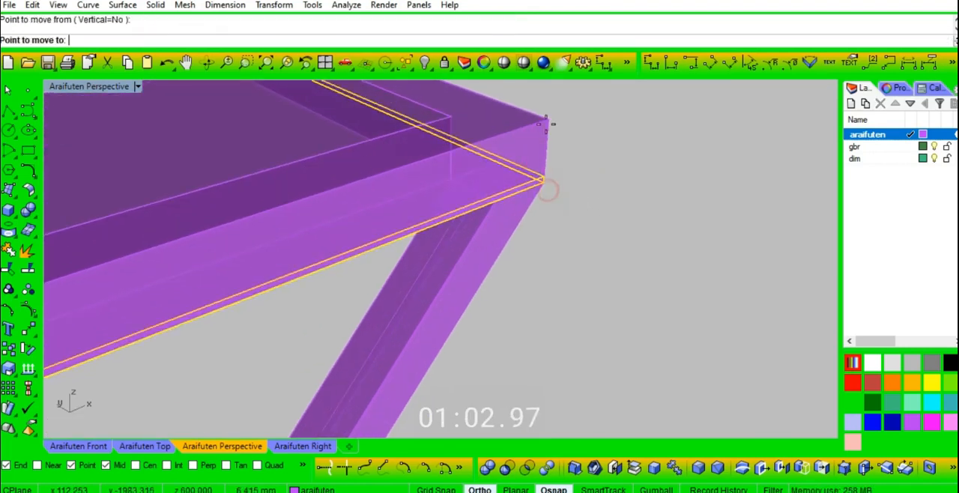
left_click(544, 181)
left_click(546, 116)
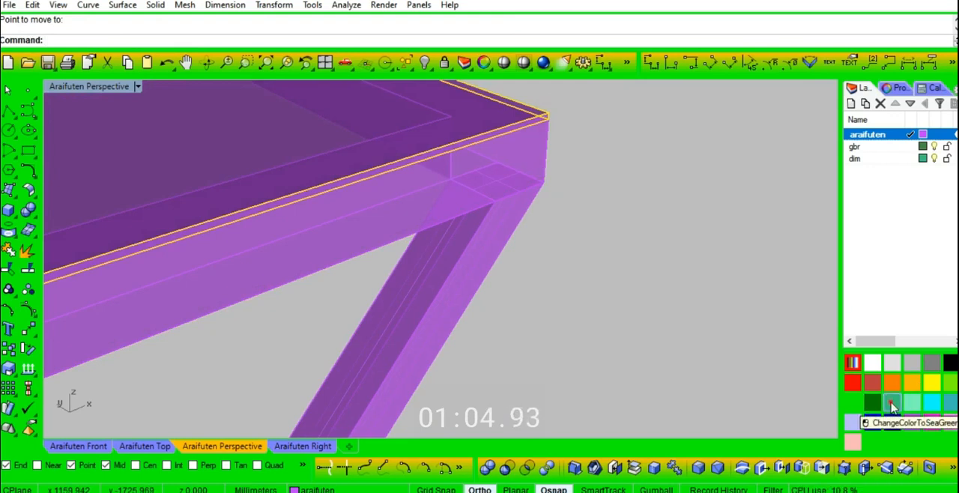
scroll(720, 257, "down", 6)
- Mirror a copy of the slanted leg to the opposite long side, using the midpoint of the lower slab's short edge as the mirror plane
mouse_move(677, 197)
right_mouse_down()
mouse_move(664, 257)
mouse_move(684, 192)
right_mouse_up()
scroll(364, 178, "up", 6)
mouse_move(364, 178)
right_mouse_down()
mouse_move(400, 208)
mouse_move(413, 248)
mouse_move(376, 187)
right_mouse_up()
scroll(377, 187, "down", 9)
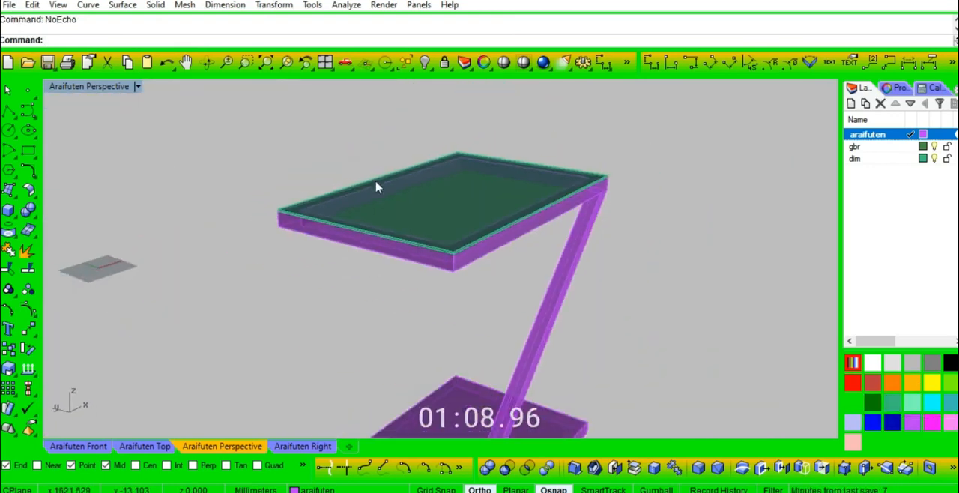
scroll(452, 418, "up", 4)
right_click_drag(560, 288, 522, 291)
left_click(564, 173)
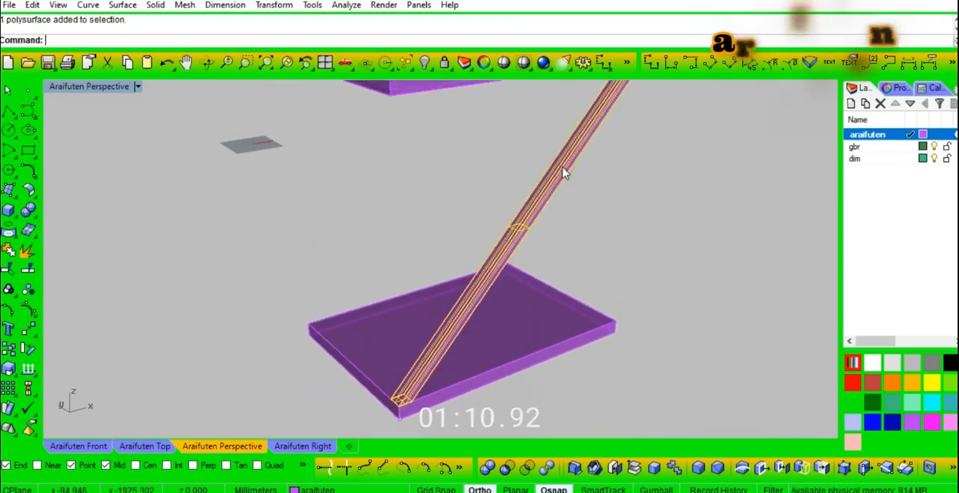
type("mi")
key("Return")
left_click(562, 291)
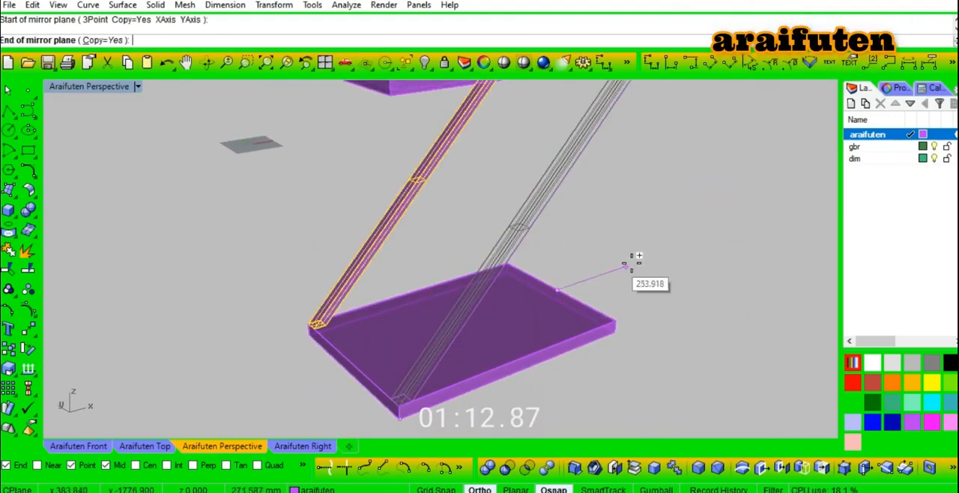
left_click(633, 264)
left_click(669, 280)
- Draw a vertical line about 351 mm long downward from the midpoint of the top frame's lower front edge
mouse_move(517, 305)
right_mouse_down()
mouse_move(549, 308)
mouse_move(528, 299)
right_mouse_up()
scroll(536, 305, "down", 6)
scroll(501, 182, "up", 7)
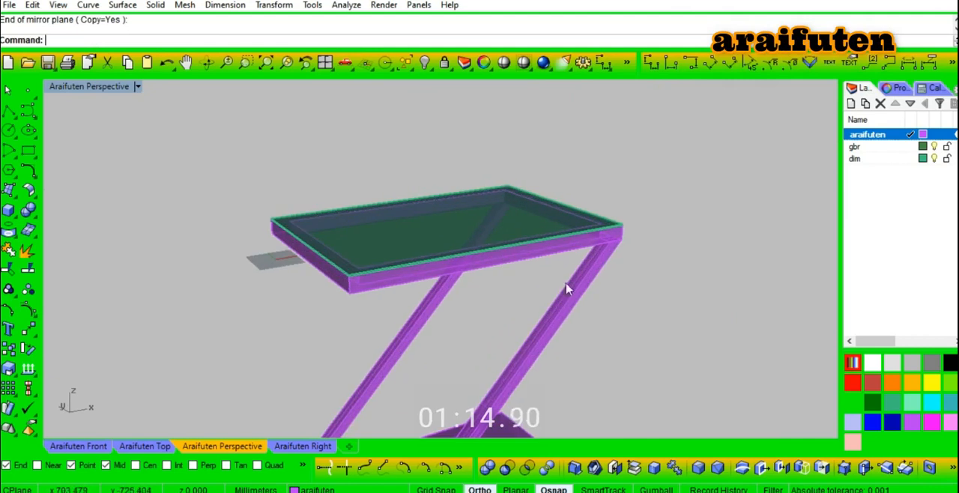
type("l")
key("Return")
left_click(500, 265)
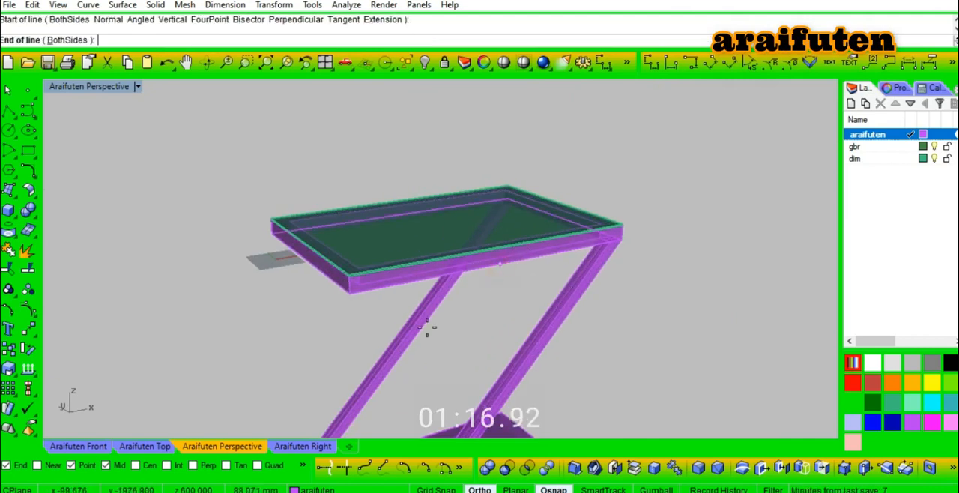
scroll(427, 328, "down", 2)
left_click(158, 446)
left_click(78, 446)
scroll(518, 262, "down", 3)
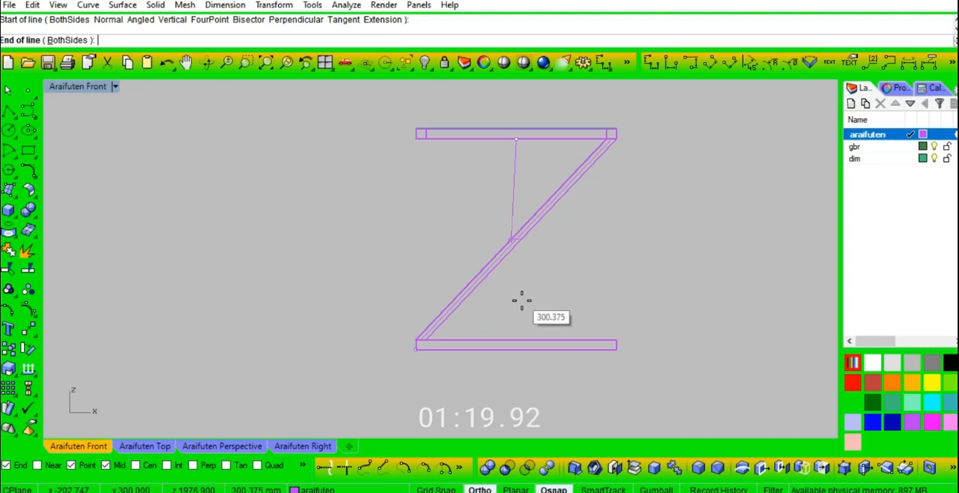
left_click(533, 256)
- Draw a 20 by 20 mm square in the free space beside the front leg
left_click(200, 446)
scroll(542, 356, "up", 5)
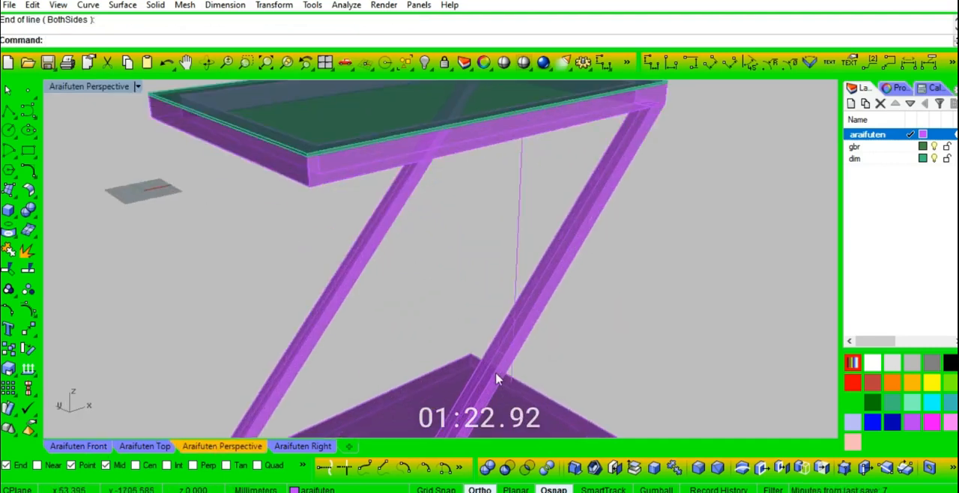
scroll(541, 356, "up", 6)
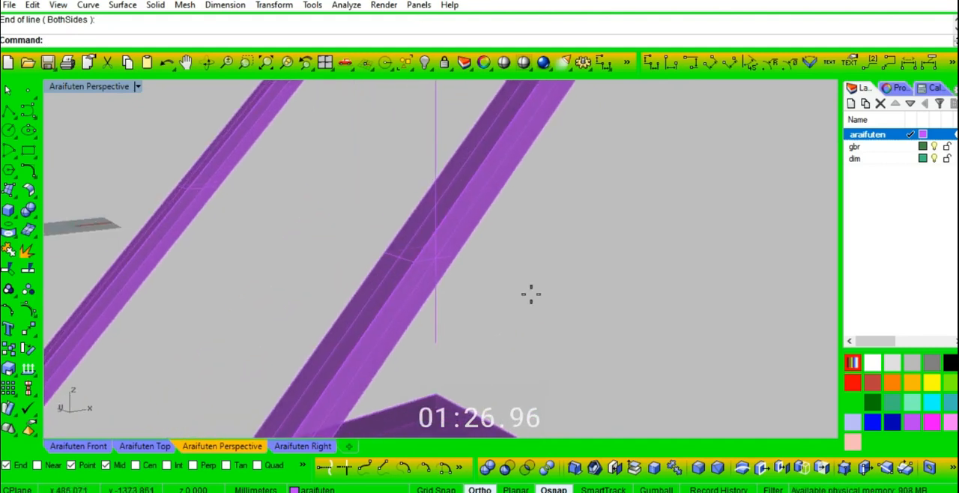
left_click(546, 258)
type("20")
key("Return")
type("20")
key("Return")
- Move the 20 mm square to the lower end of the vertical line
right_click_drag(564, 267, 560, 202)
left_click_drag(540, 225, 540, 228)
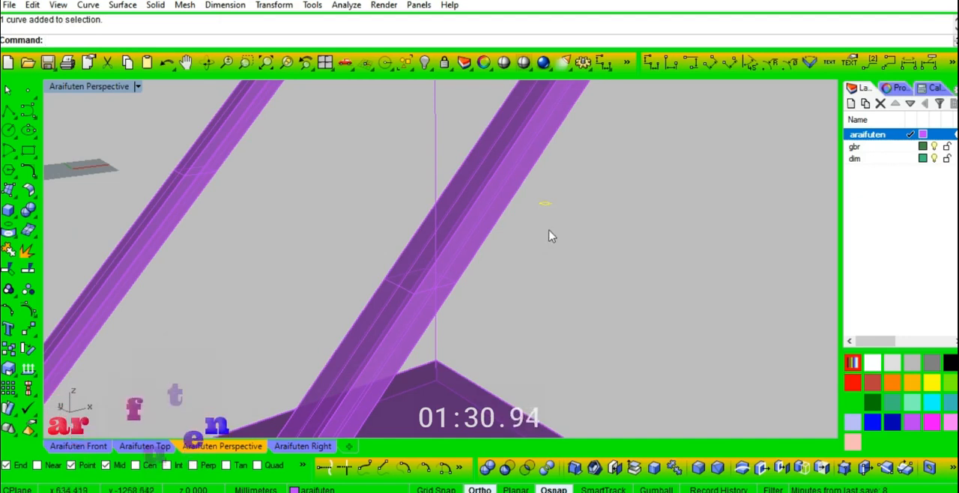
type("m")
key("Return")
left_click(436, 366)
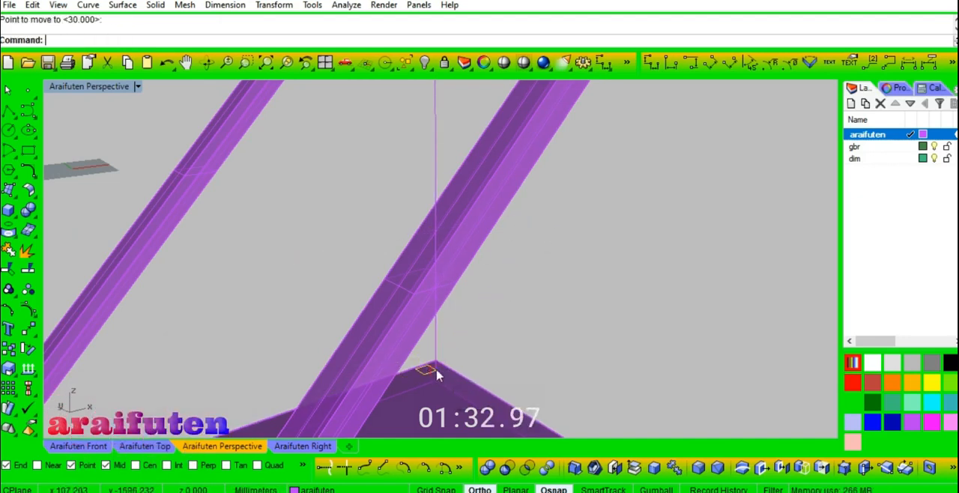
- Move the 20 mm square from the vertical line onto the middle of the front slanted leg
key("Return")
left_click(435, 367)
right_click_drag(499, 274, 678, 240)
left_click(603, 243)
- Rotate the 20 mm square 90 degrees about its edge on the front leg so it stands upright
type("R")
left_click(559, 238)
left_click(612, 235)
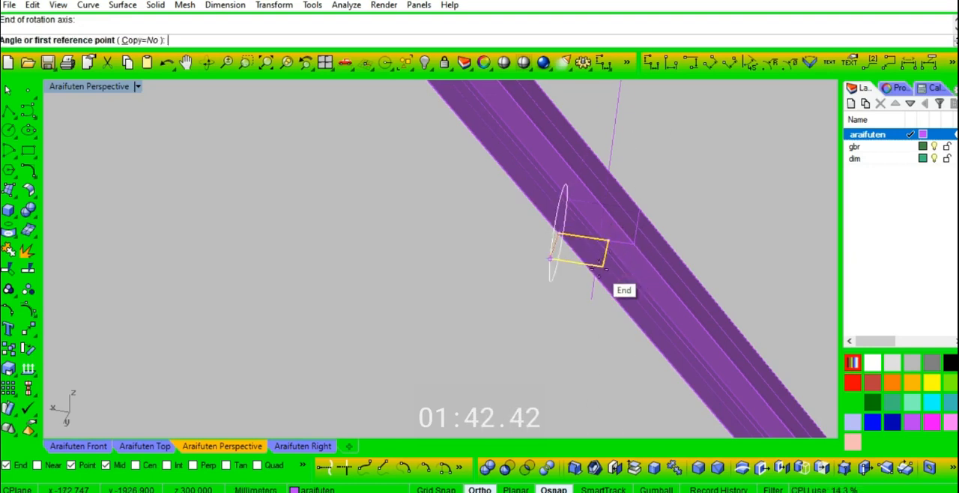
left_click(544, 270)
left_click(583, 363)
right_click_drag(627, 240, 522, 273)
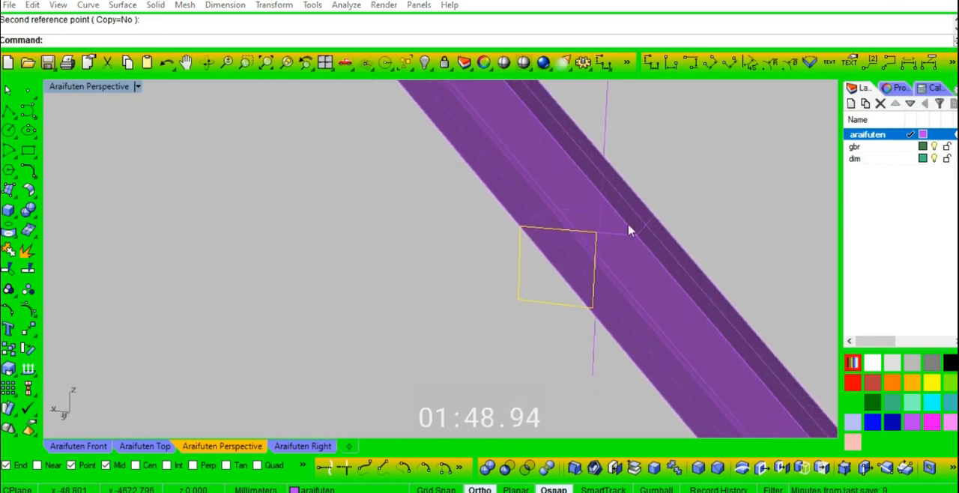
- Enable intersection snapping and move the upright square by its corner to where the vertical line crosses the leg's edge
key("Return")
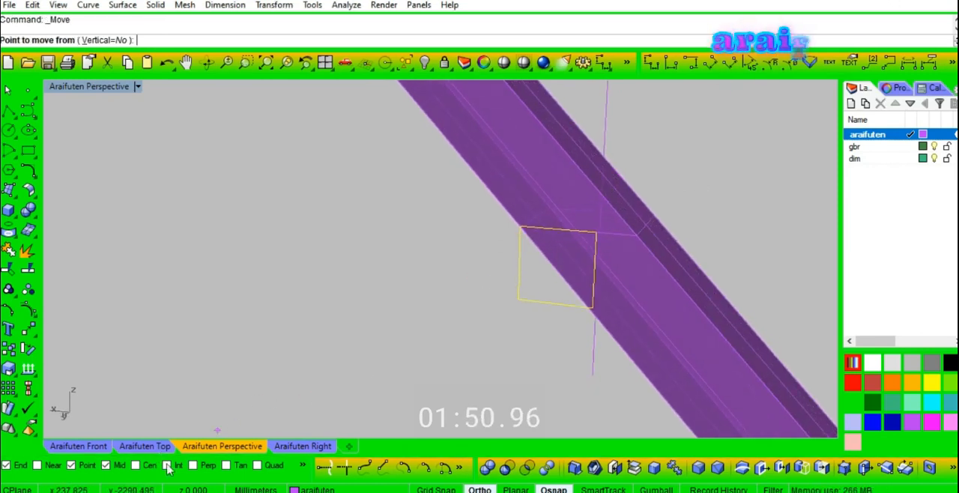
left_click(520, 229)
left_click(631, 182)
- Rotate the square in 3D about 46.5 degrees around that corner to align it with the front leg's slope
right_click_drag(734, 179, 649, 218)
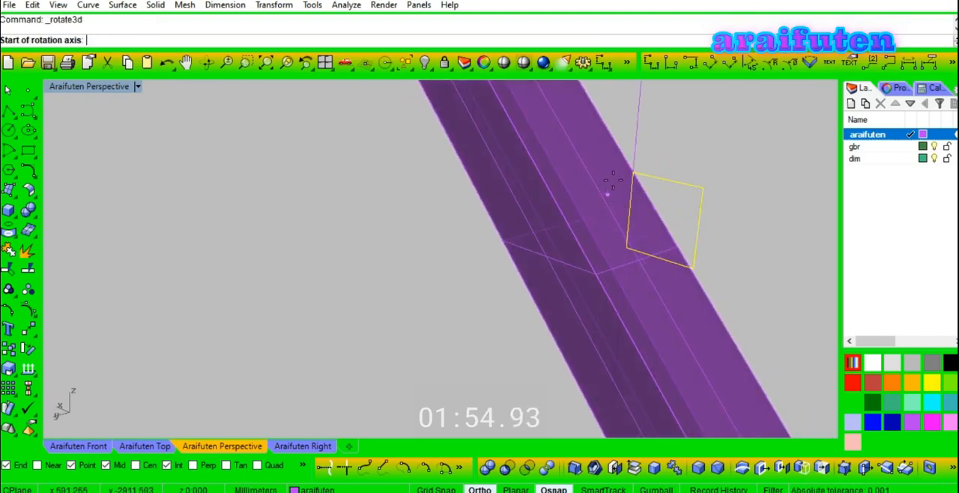
left_click(715, 150)
left_click(704, 188)
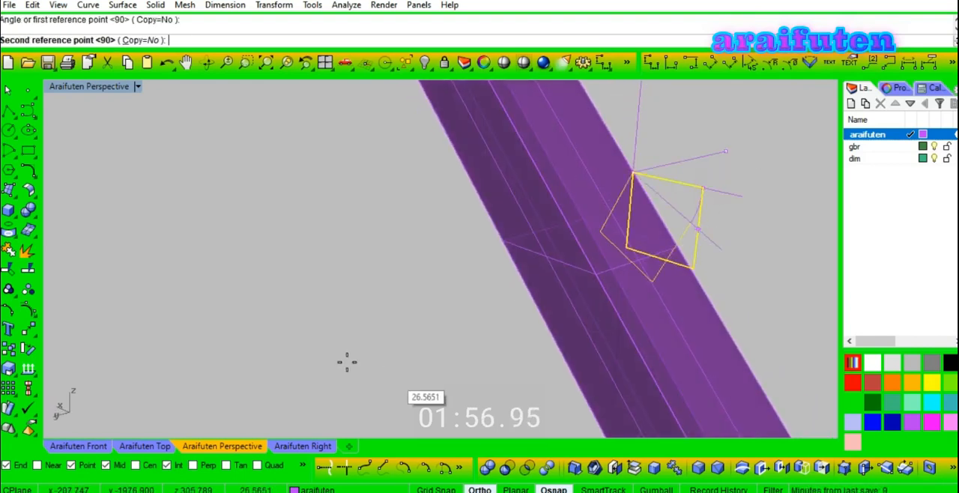
left_click(670, 228)
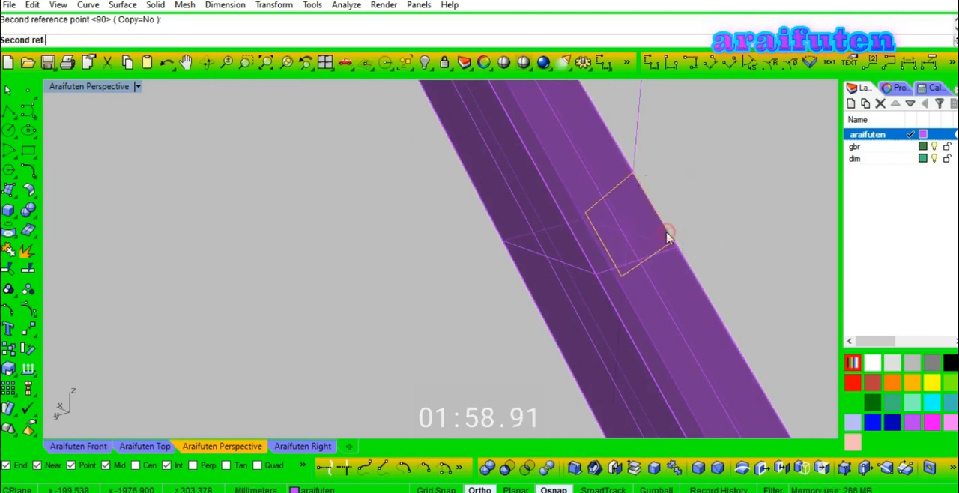
- Draw a 30 mm line across the leg's face from the square's upper corner to the opposite leg edge
right_click_drag(706, 220, 600, 235)
type("l")
key("Return")
left_click(456, 225)
left_click(349, 200)
- Copy the square 30 mm from its upper corner to the far end of the line across the leg
type("co")
key("Return")
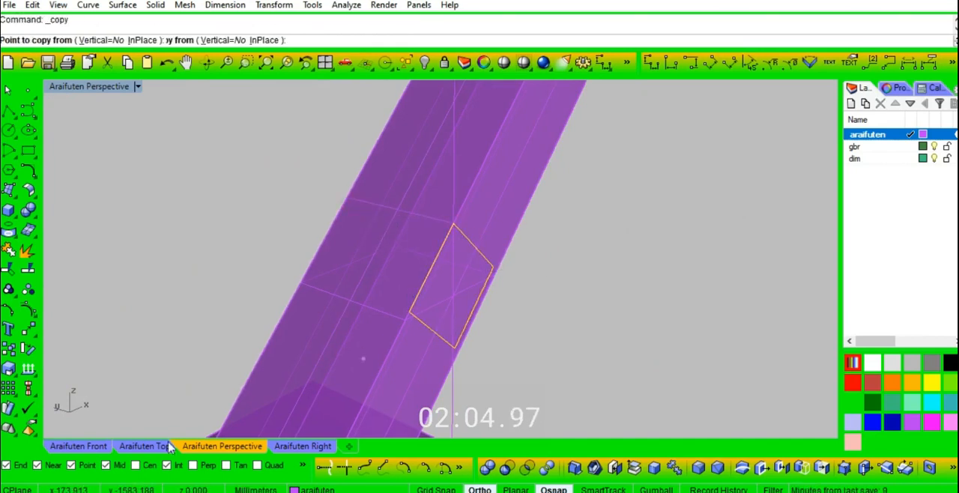
left_click(462, 218)
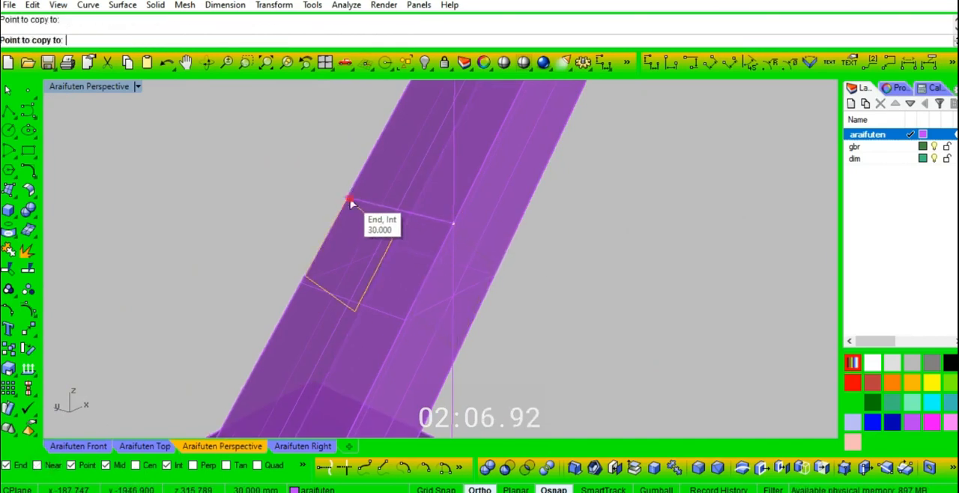
right_click(254, 147)
left_click(206, 229)
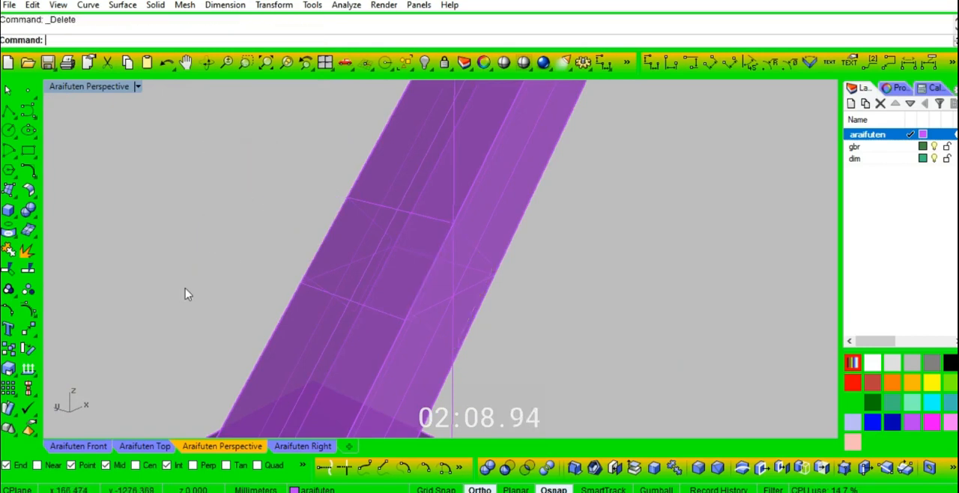
- Extrude the square on the leg's inner face 340 mm to the other leg as a solid crossbar
right_click_drag(469, 322, 545, 203)
type("e")
key("Return")
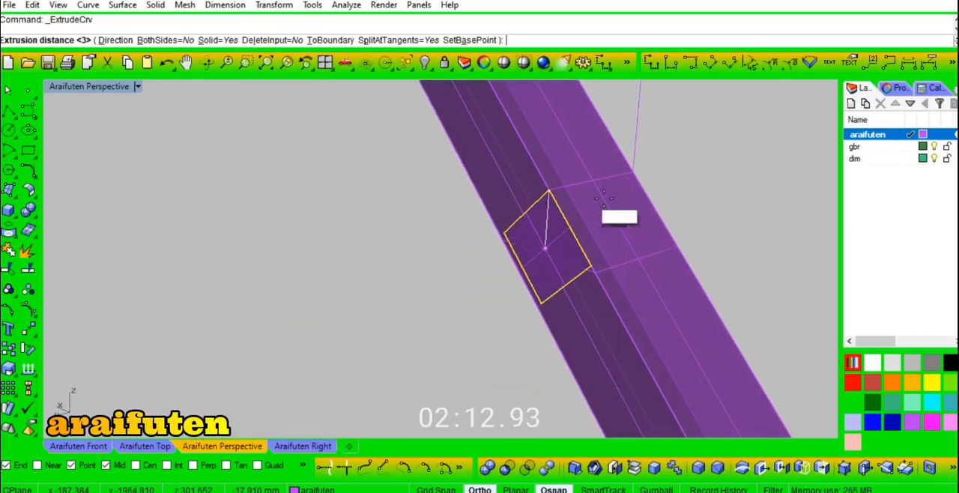
scroll(602, 199, "down", 10)
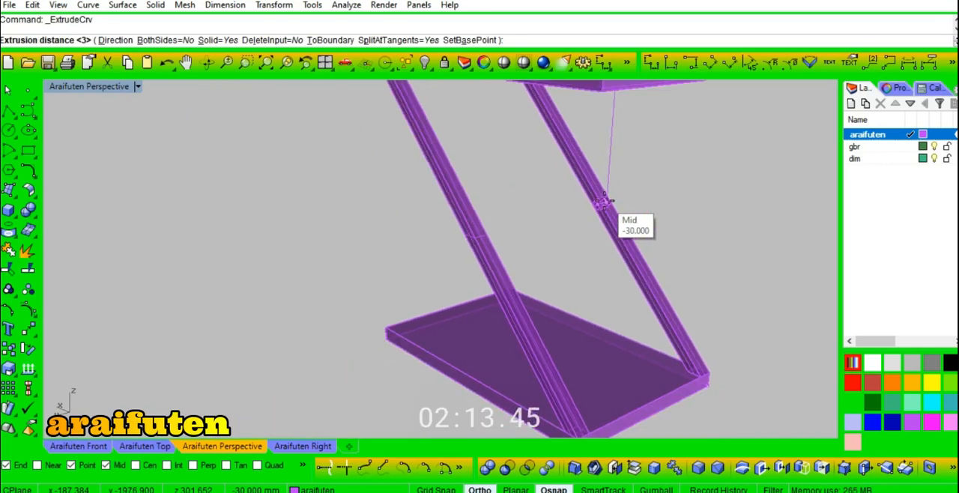
left_click(588, 432)
- Examine how the new crossbar meets both slanted legs
right_click_drag(585, 268, 436, 253)
scroll(337, 218, "up", 10)
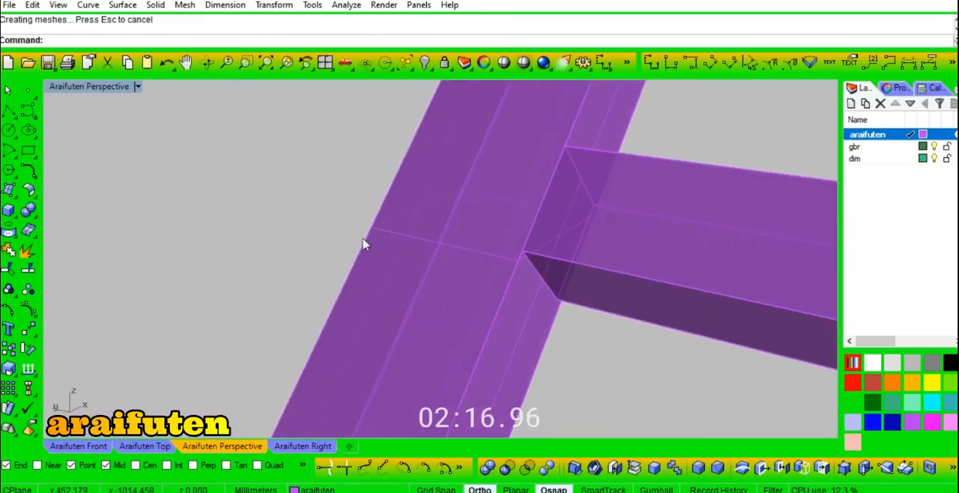
scroll(361, 240, "down", 10)
right_click_drag(361, 235, 602, 232)
scroll(601, 231, "up", 6)
right_click_drag(368, 240, 348, 318)
scroll(348, 317, "down", 10)
scroll(383, 269, "up", 9)
right_click_drag(472, 276, 336, 220)
scroll(637, 263, "up", 6)
scroll(336, 219, "down", 5)
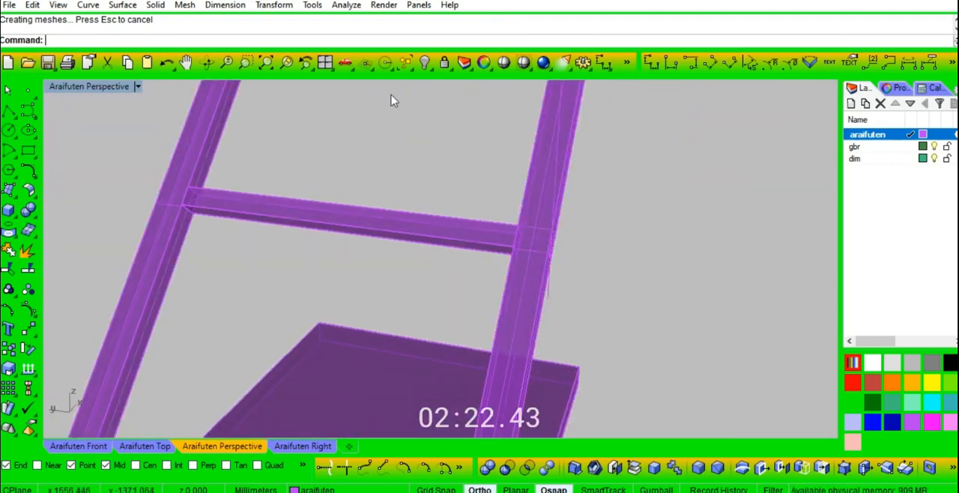
left_click(249, 62)
scroll(490, 272, "up", 1)
left_click(248, 63)
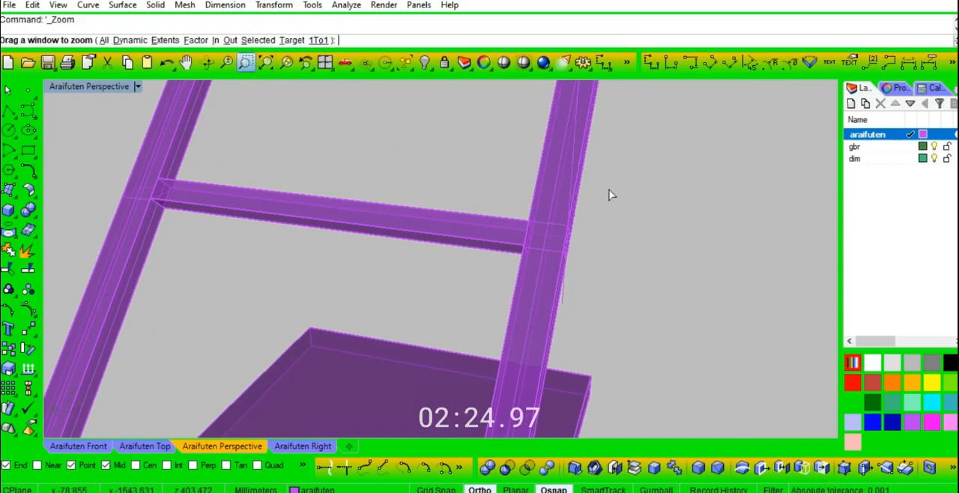
left_click_drag(614, 219, 508, 294)
right_click_drag(562, 261, 476, 212)
left_click(476, 212)
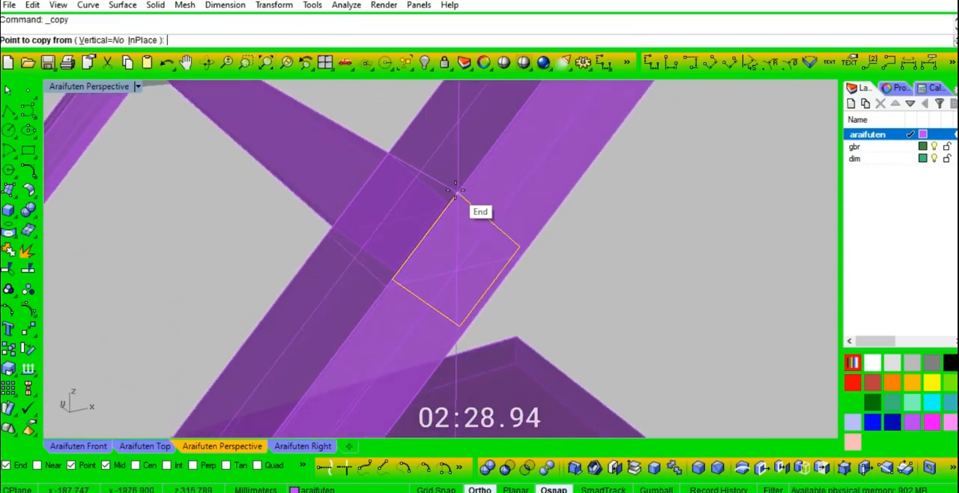
type("r3")
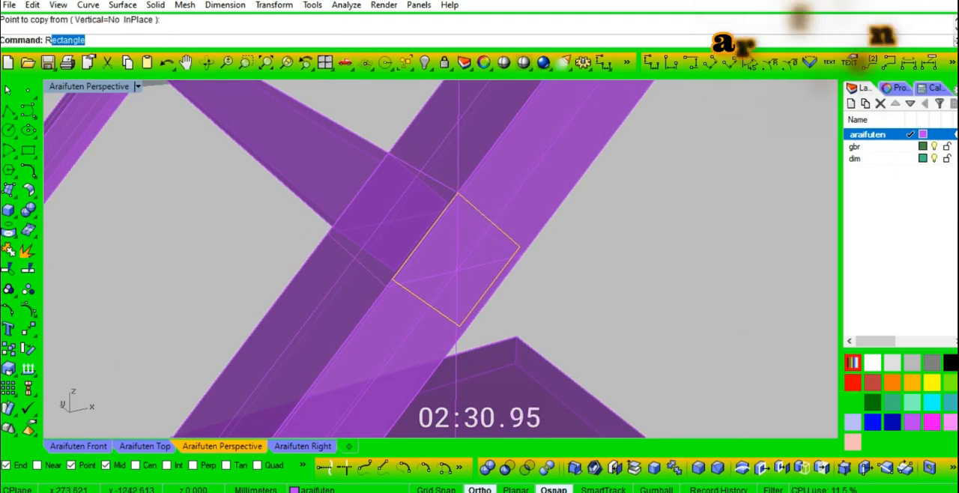
key("Escape")
key("Escape")
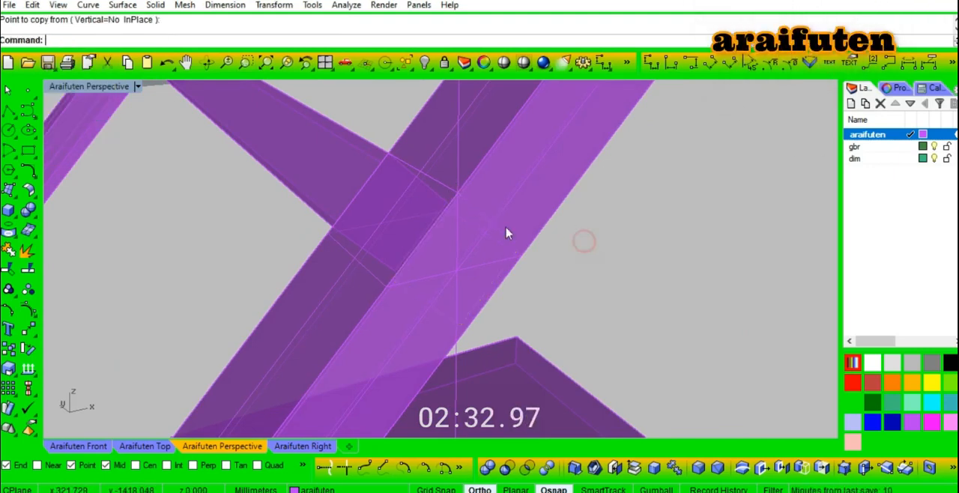
- Rotate a copy of the outer square 270 degrees about its edge onto the adjacent sloped face of the front leg
left_click(459, 195)
left_click(393, 282)
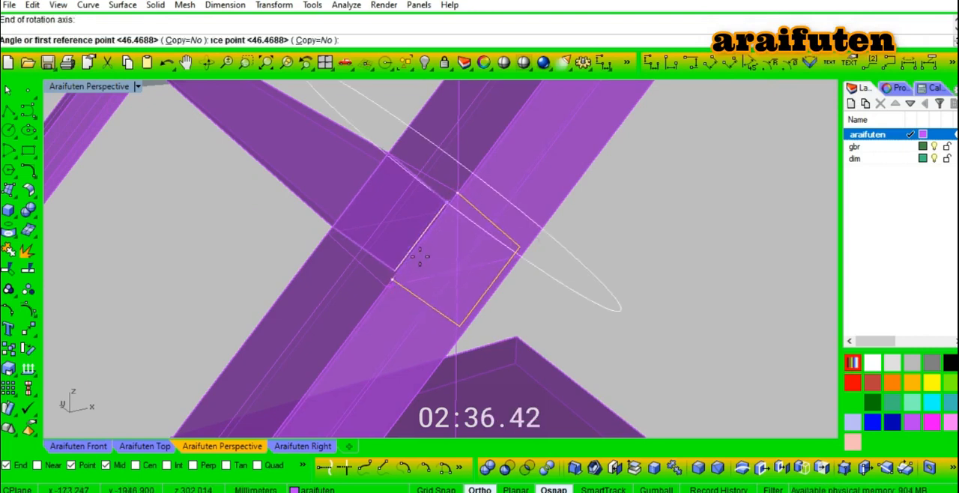
left_click(194, 41)
right_click_drag(597, 307, 559, 268)
left_click(560, 268)
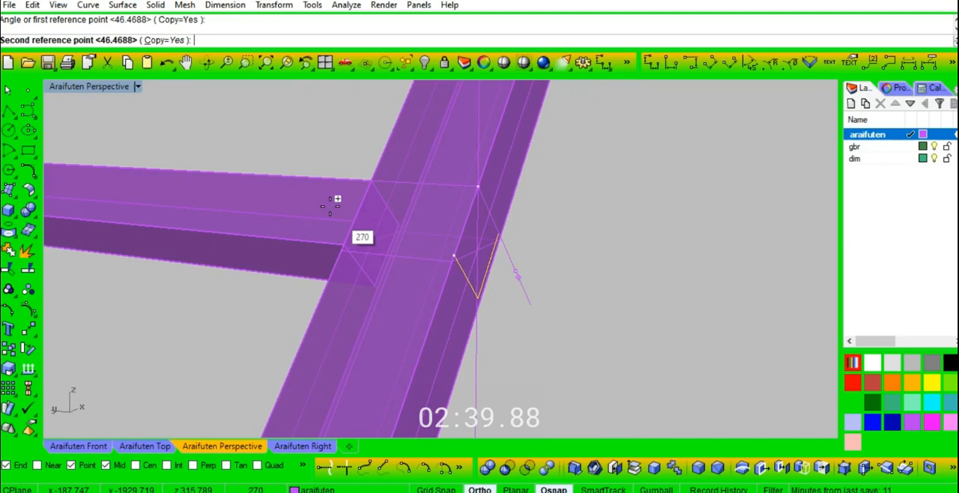
left_click(302, 143)
key("Return")
right_click_drag(644, 272, 462, 232)
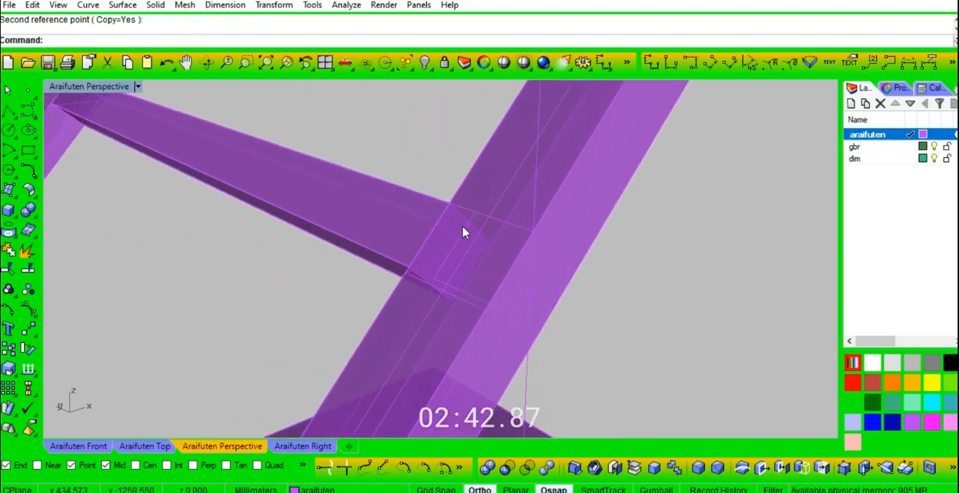
- Mirror the rotated square across the crossbar's middle onto the other slanted leg, keeping the original
left_click(471, 223, "ctrl+shift")
left_click(524, 259)
right_click_drag(524, 259, 593, 282)
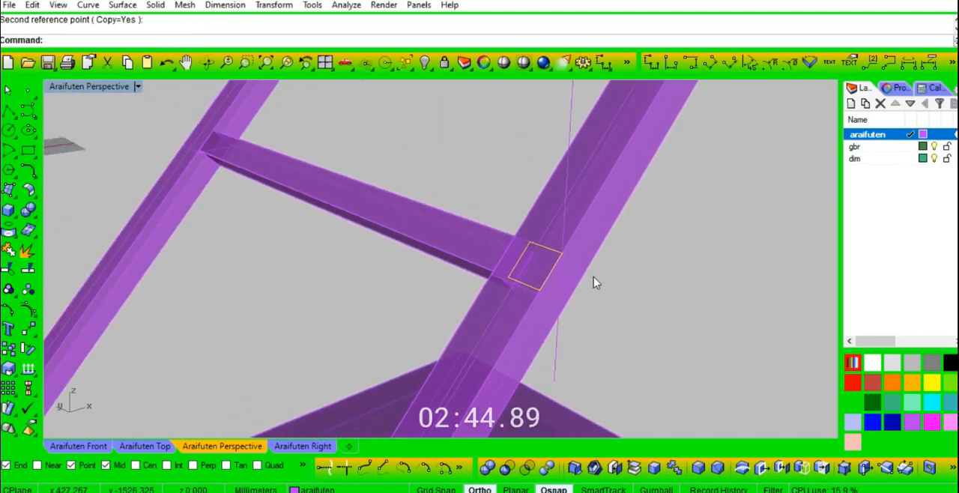
type("mi")
key("Return")
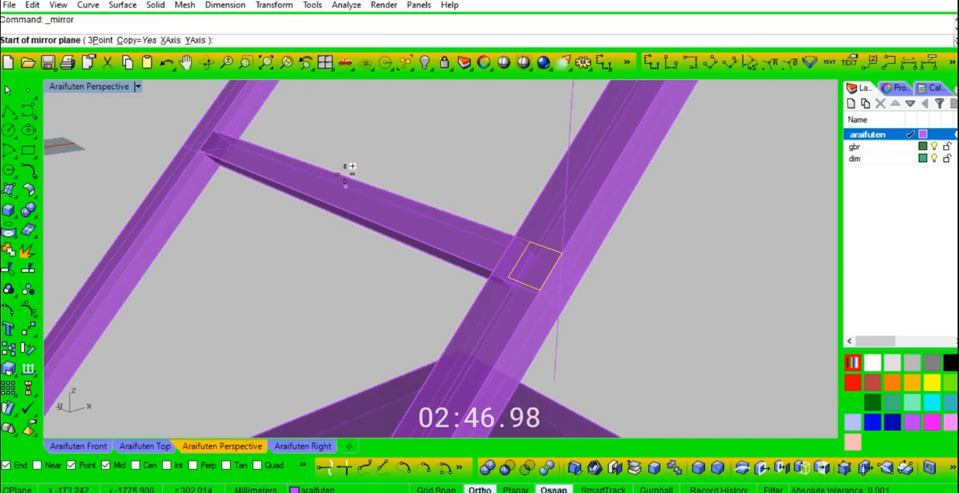
left_click(324, 209)
left_click(317, 295)
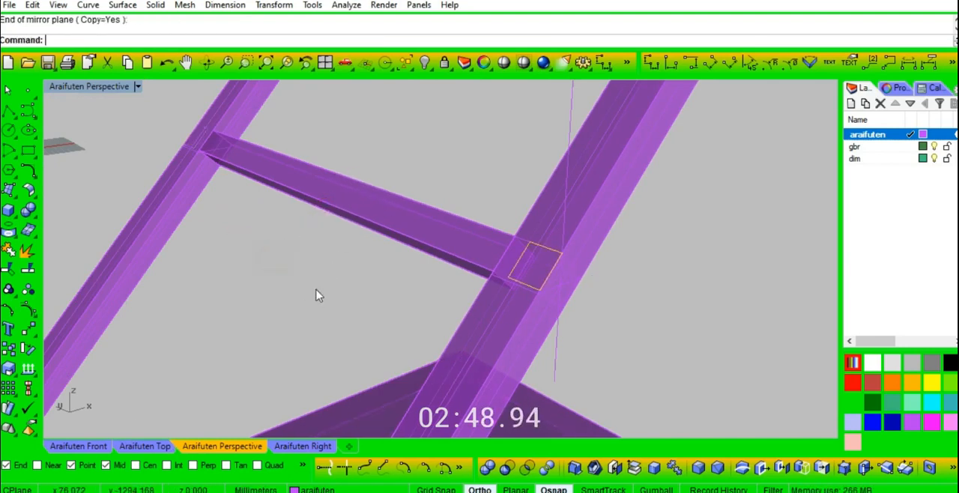
- Draw a line connecting the midpoints of the upper edges of the two squares on the legs
type("l")
key("Return")
scroll(577, 271, "up", 5)
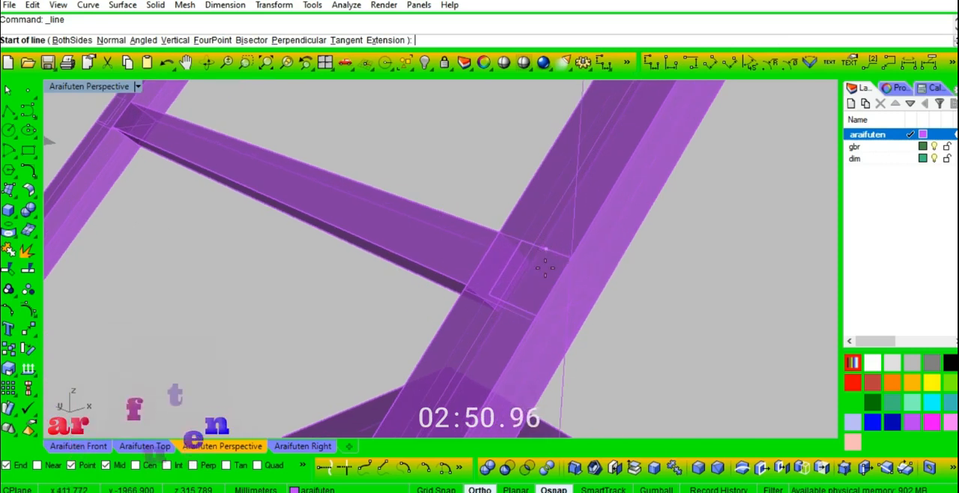
right_click_drag(577, 271, 591, 267)
left_click(539, 229)
scroll(627, 262, "down", 4)
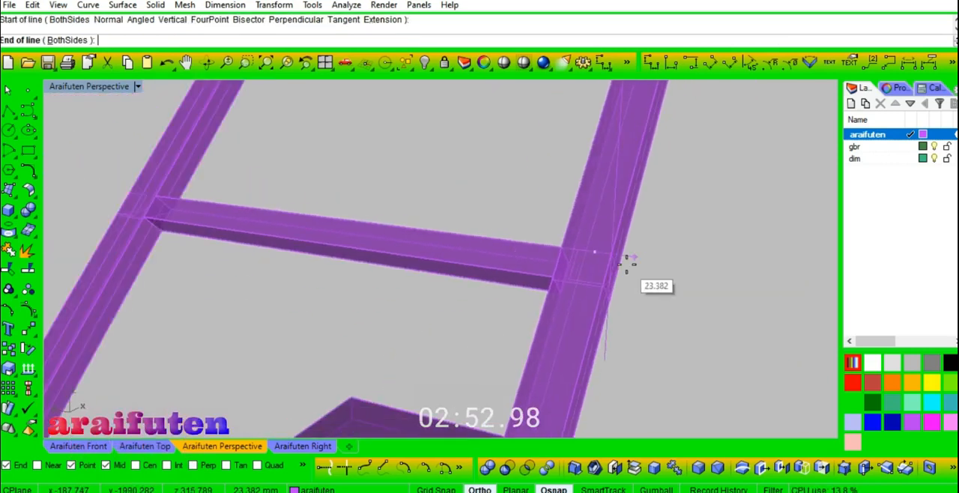
scroll(330, 233, "up", 5)
left_click(332, 218)
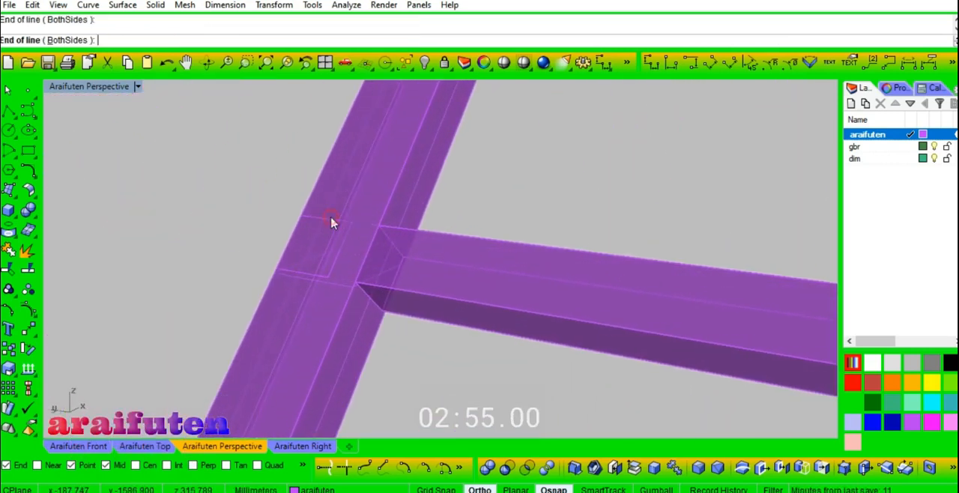
scroll(321, 220, "down", 5)
scroll(538, 273, "up", 4)
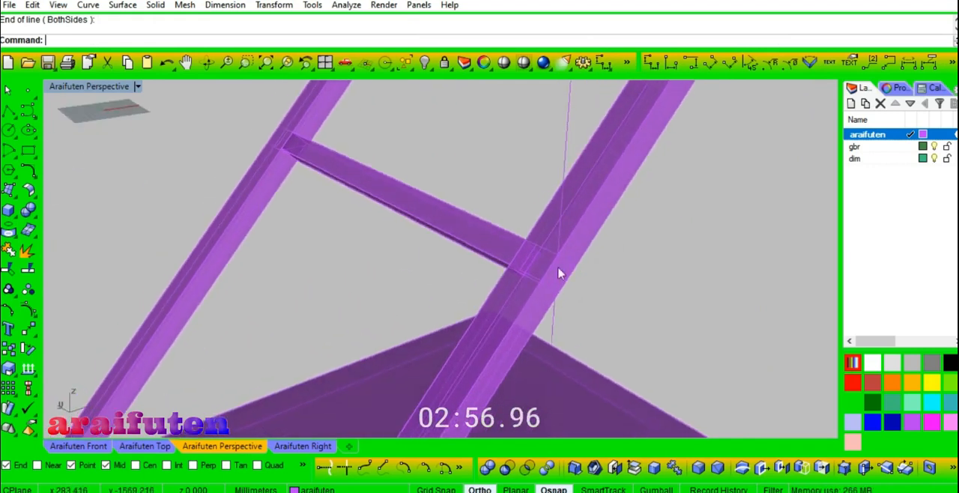
- Copy the square on the front leg's sloped face to the inner lower corner of the top frame
left_click(524, 248)
left_click(524, 248)
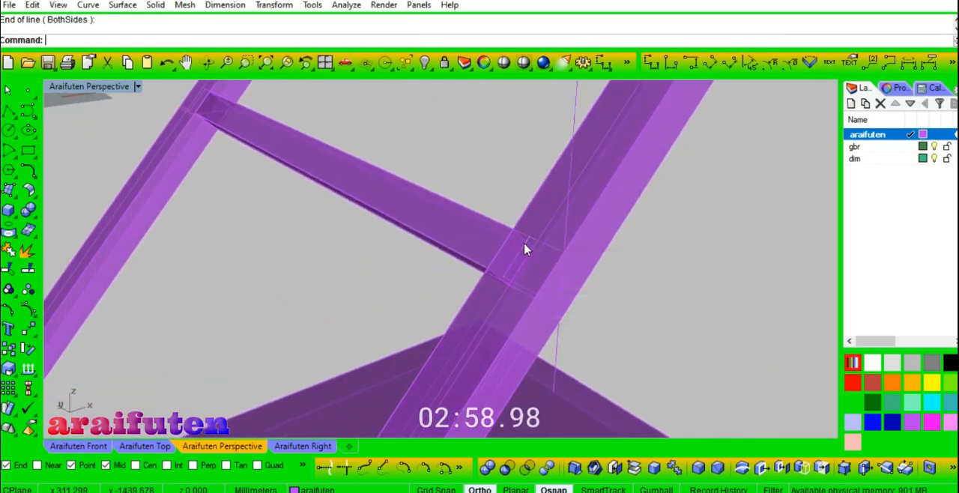
type("co")
key("Return")
left_click(569, 256)
scroll(594, 326, "down", 5)
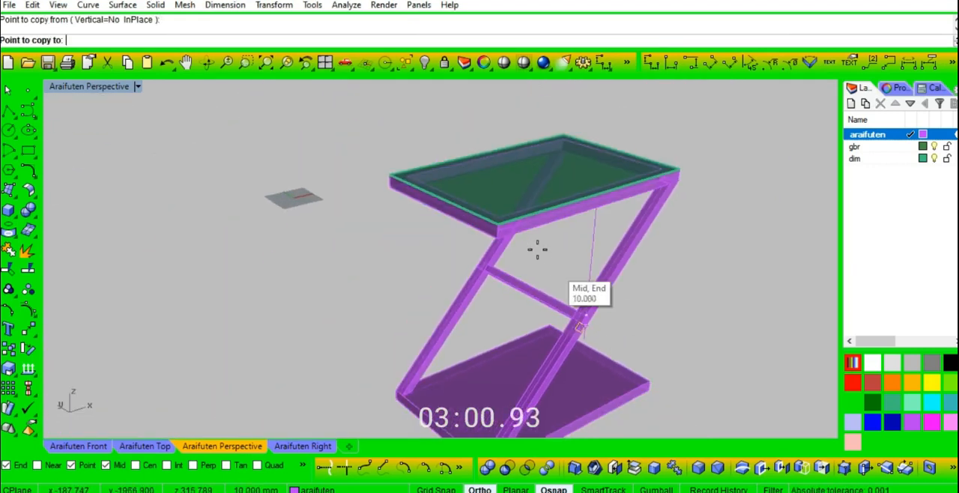
scroll(510, 235, "up", 4)
scroll(519, 227, "up", 6)
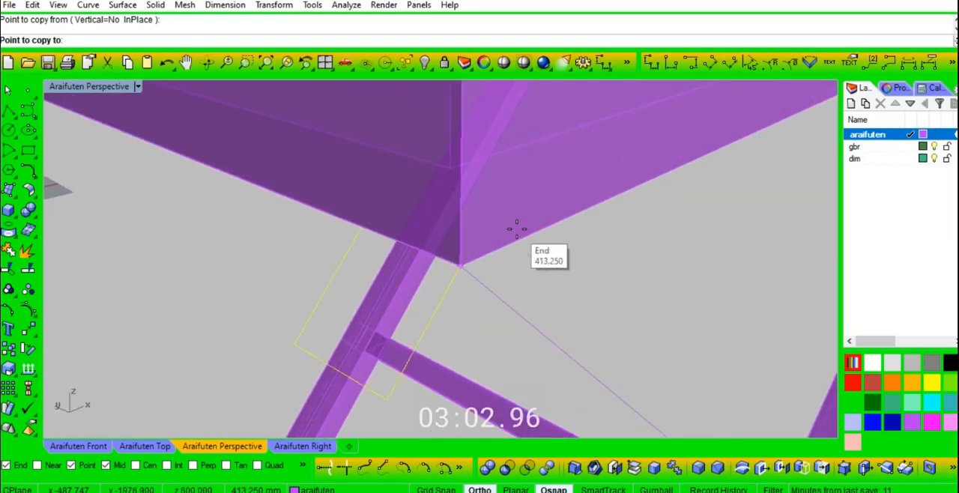
left_click(473, 187)
key("Return")
- Draw a line from the frame's inner corner perpendicular to its front lower edge and move the copied square to the line's end
type("l")
key("Return")
left_click(451, 169)
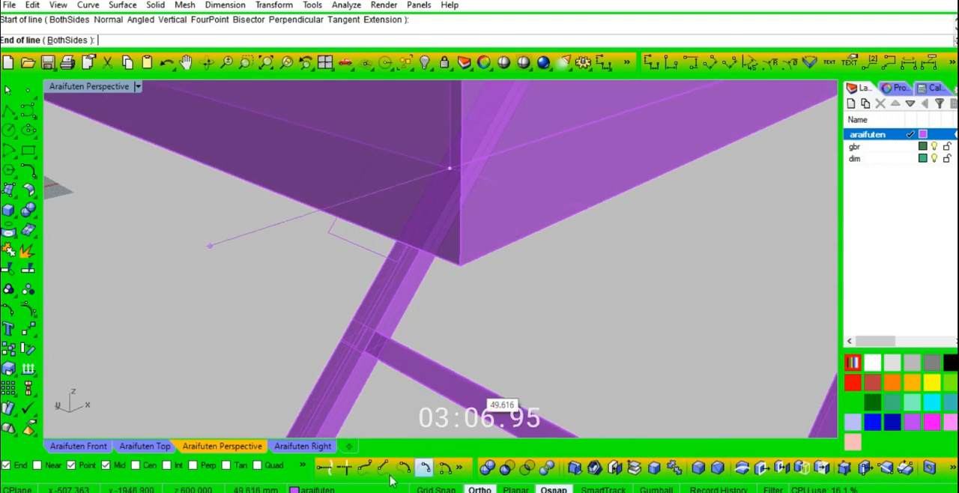
left_click(589, 211)
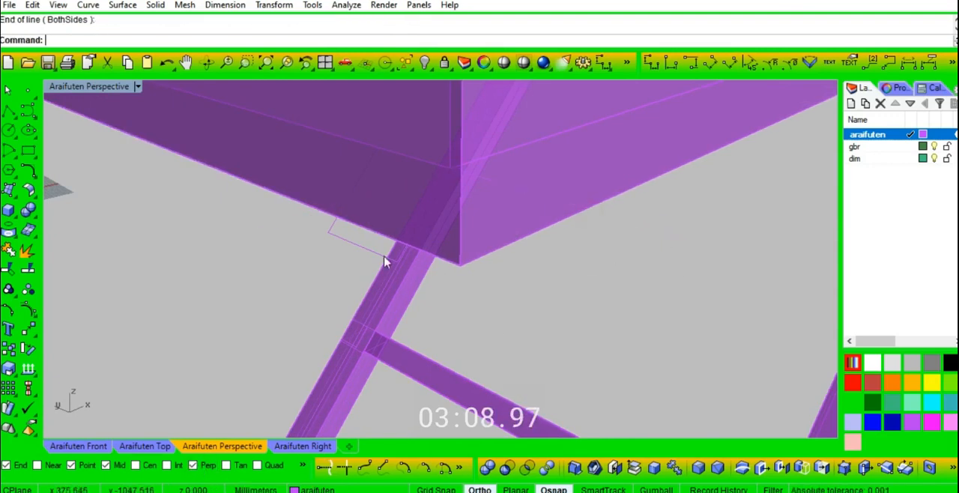
left_click(450, 170)
left_click(590, 213)
- Rotate a copy of the square under the top frame about its upper edge so it lies flat, aligned with the frame's corner
right_click_drag(646, 259, 583, 252)
scroll(582, 252, "down", 3)
left_click(248, 62)
left_click_drag(436, 250, 293, 129)
right_click_drag(412, 290, 441, 283)
left_click(354, 351)
right_click_drag(354, 351, 408, 347)
left_click(415, 332)
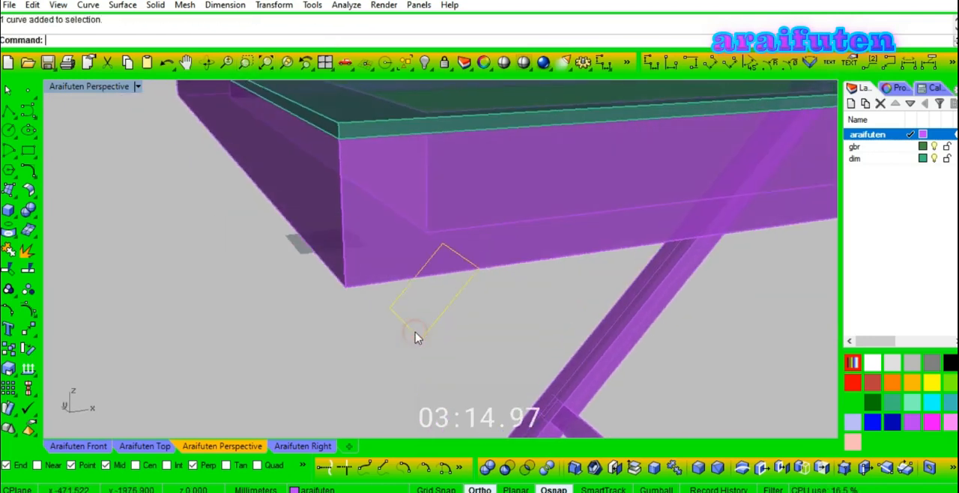
left_click(504, 299)
left_click(421, 341)
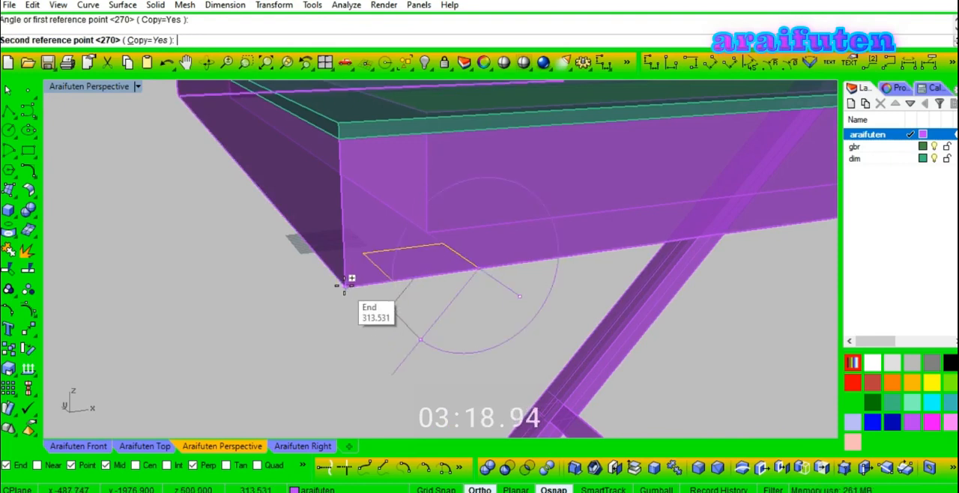
left_click(344, 284)
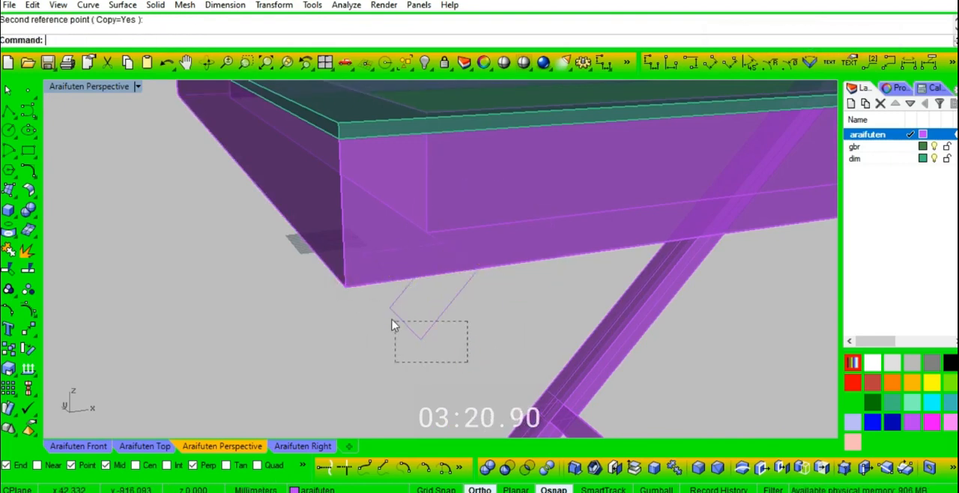
- Delete the sloped square below the top frame and draw a line from the flat square's corner to the square on the front leg
right_click_drag(384, 324, 377, 343)
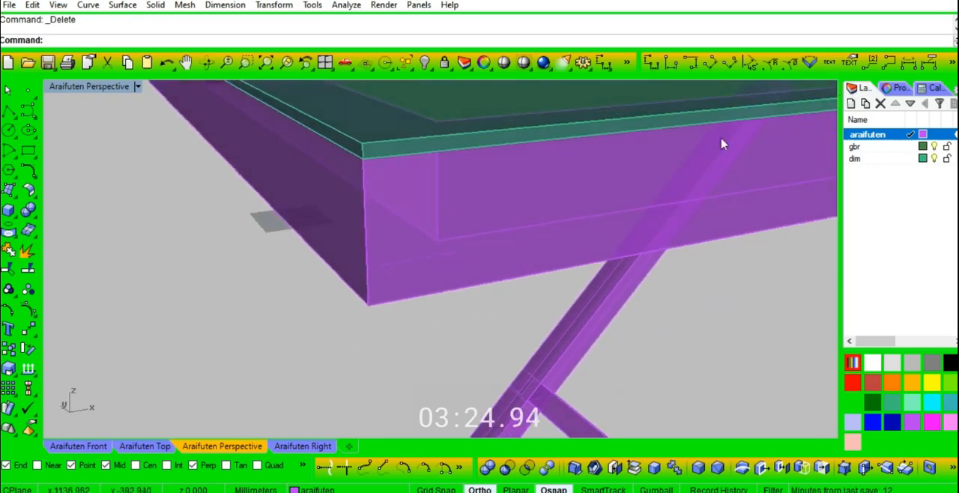
type("l")
key("Return")
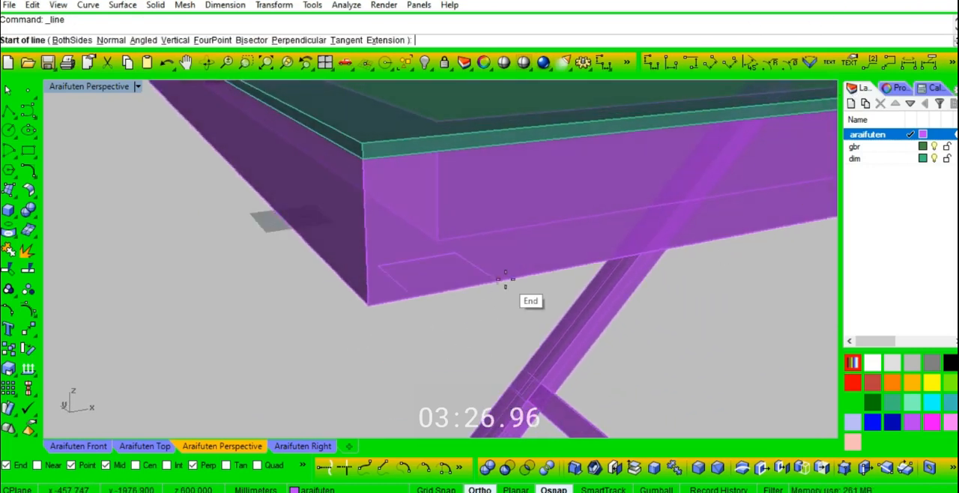
left_click(505, 278)
scroll(418, 216, "down", 8)
scroll(558, 386, "up", 2)
scroll(588, 384, "up", 5)
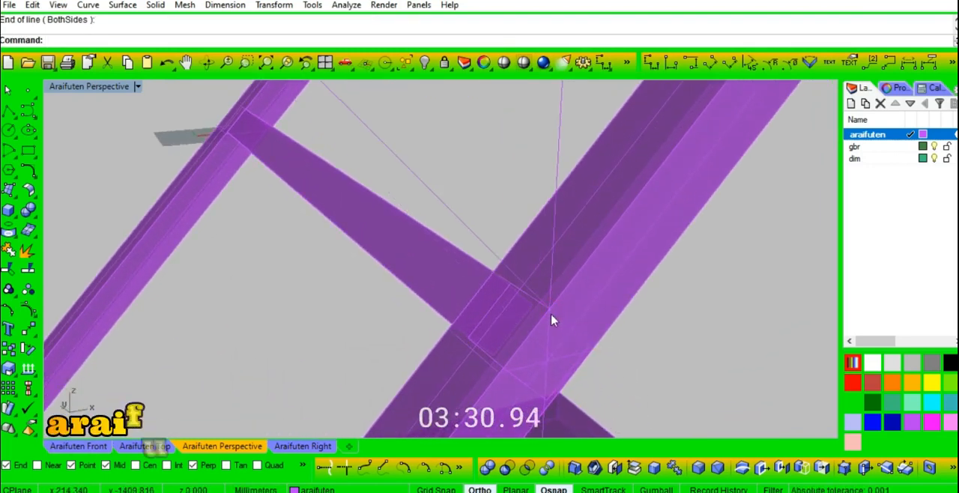
- Extrude the front leg's square as a solid along the diagonal guide line up to the top frame's corner
left_click(499, 301)
key("Return")
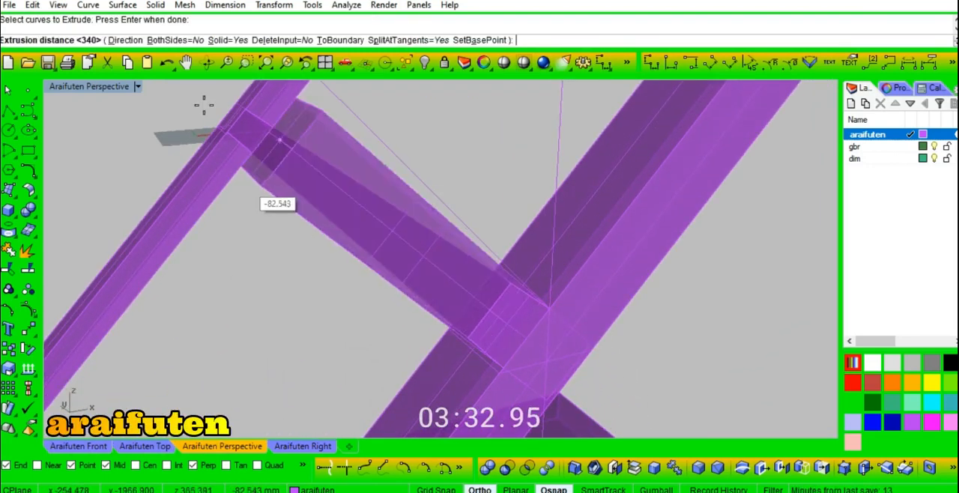
left_click(124, 40)
left_click(562, 307)
scroll(540, 330, "down", 5)
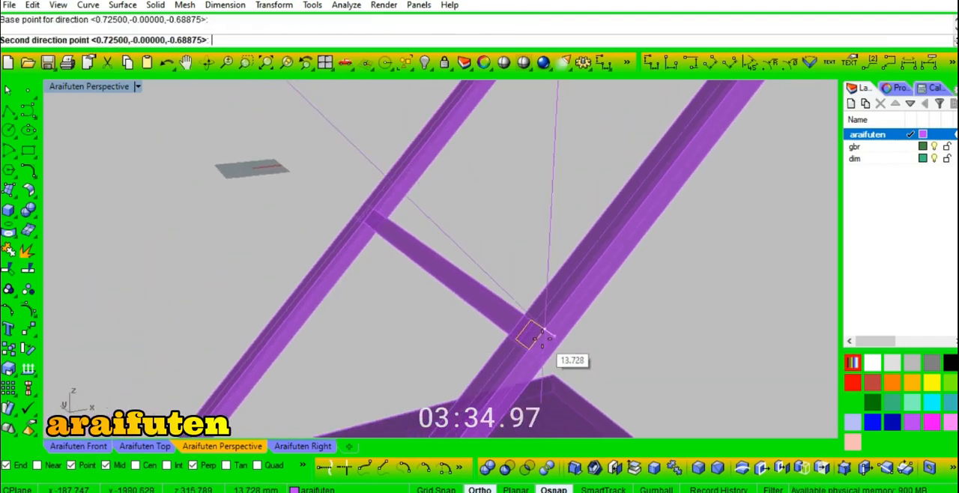
scroll(339, 144, "up", 5)
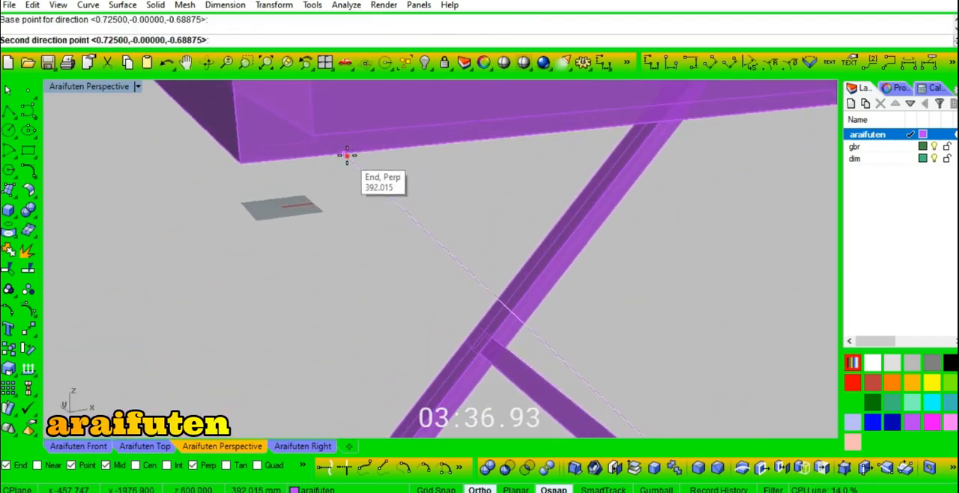
left_click(343, 155)
left_click(252, 159)
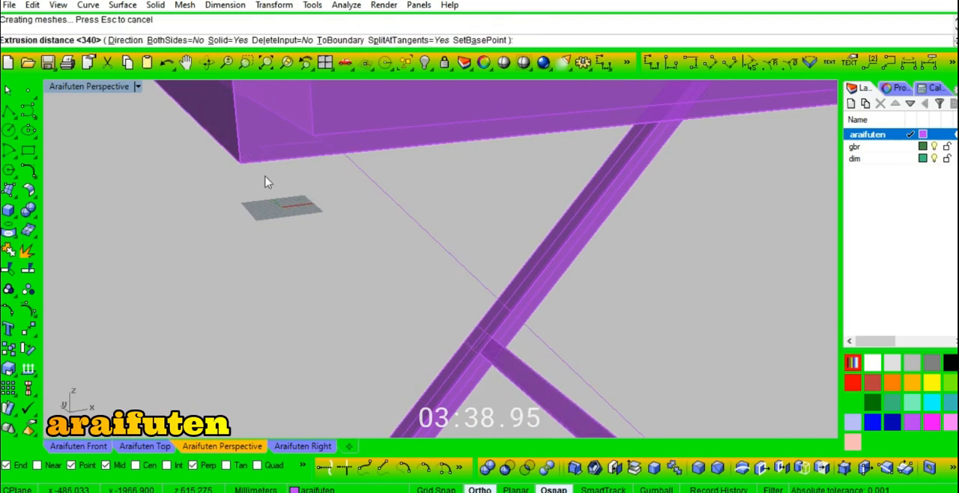
- Change the display colour of the new diagonal brace to the darker teal green
right_click_drag(304, 293, 319, 290)
left_click(495, 246)
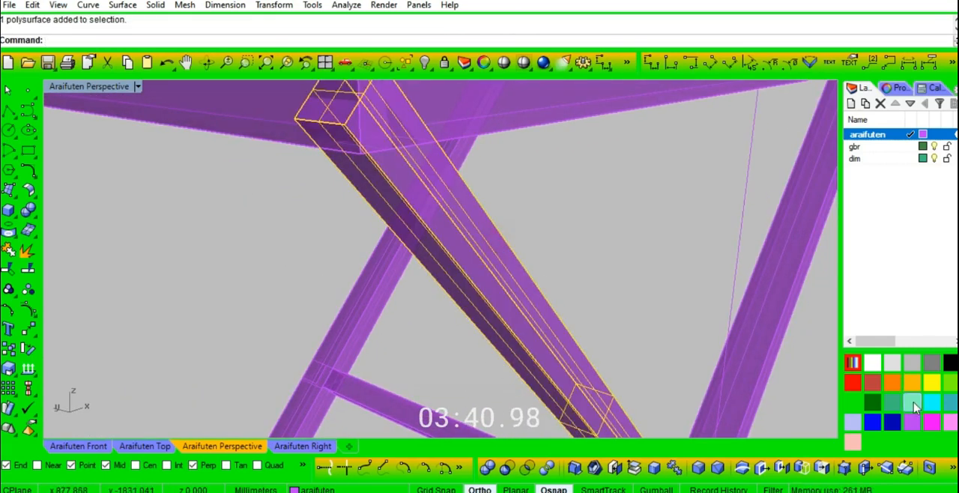
left_click(909, 404)
left_click(591, 257)
scroll(589, 256, "down", 5)
right_click_drag(526, 243, 571, 273)
left_click(547, 298)
key("Escape")
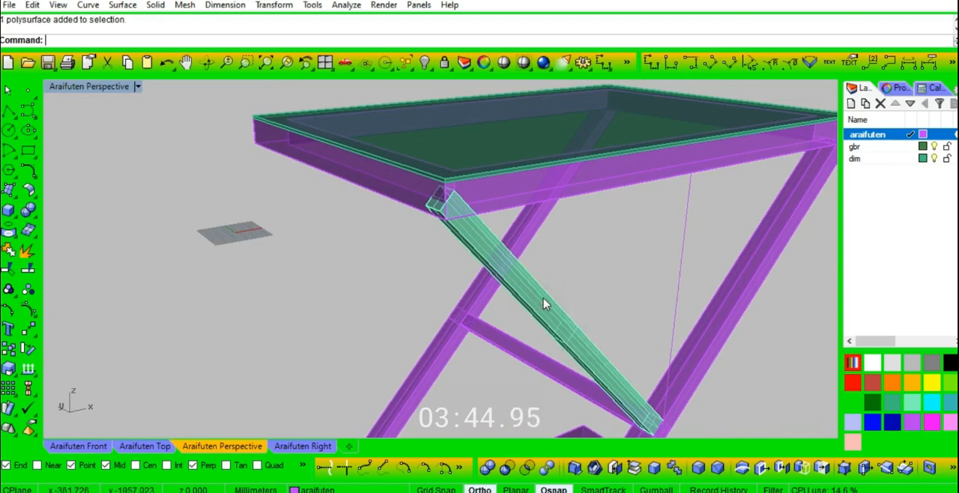
left_click(890, 407)
- Duplicate the purple top frame in place and hide one of the two copies
left_click(612, 295)
right_click_drag(612, 294, 494, 224)
left_click(495, 197)
left_click(499, 205)
left_click(500, 203)
key("ctrl+h")
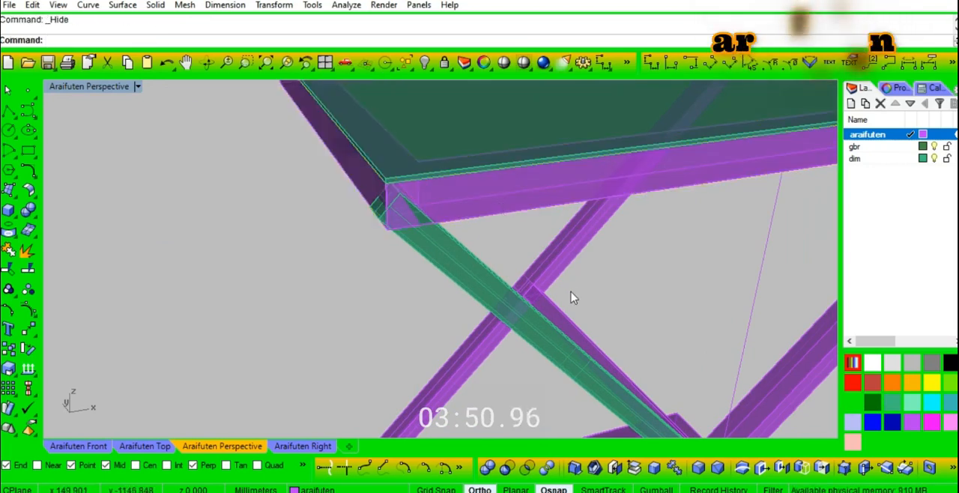
- Subtract the visible top frame from the diagonal brace with a Boolean difference and delete the leftover piece beyond the frame
right_click_drag(445, 236, 393, 216)
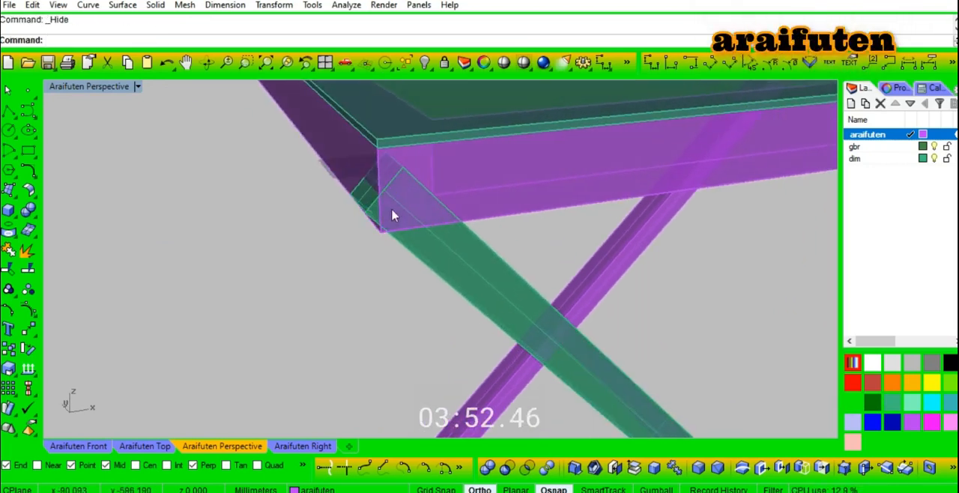
left_click(506, 467)
left_click(515, 280)
left_click(515, 205)
key("Return")
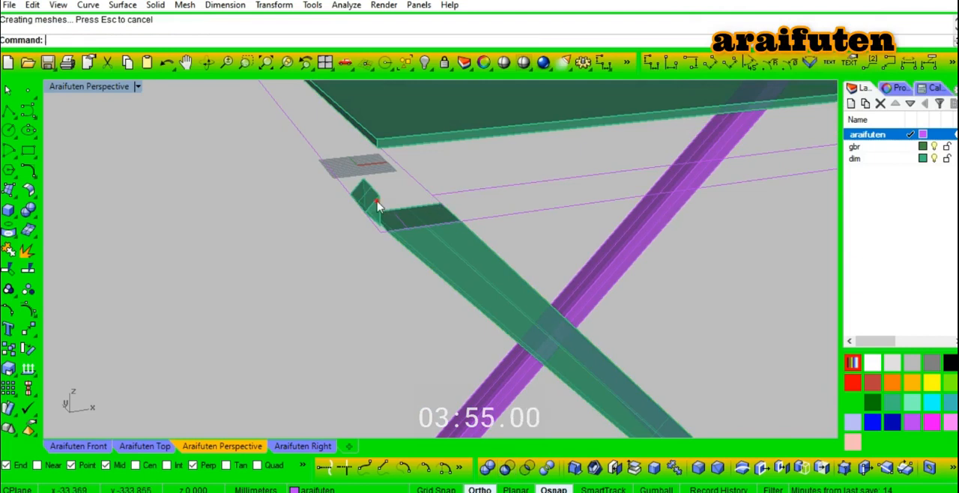
right_click_drag(446, 181, 551, 286)
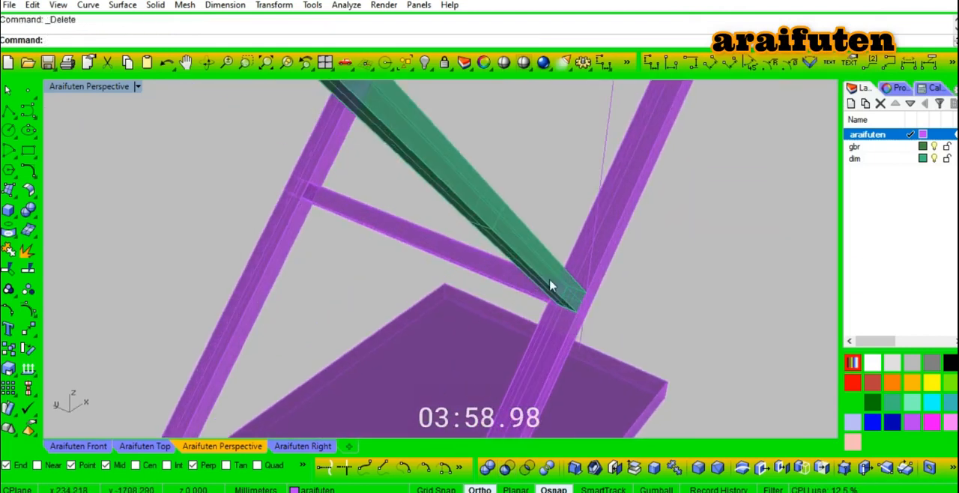
- Array the green brace along the curve on the crossbar's upper edge as 4 items with Freeform orientation
key("F5")
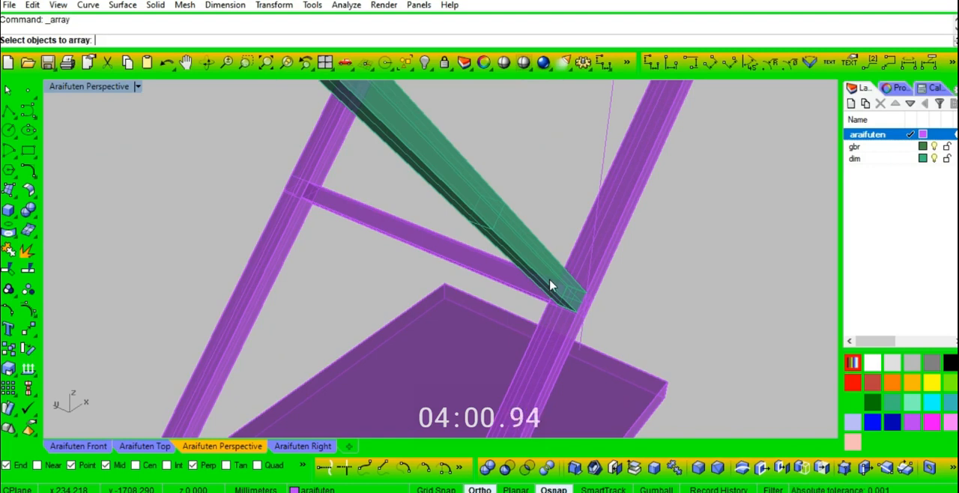
key("Escape")
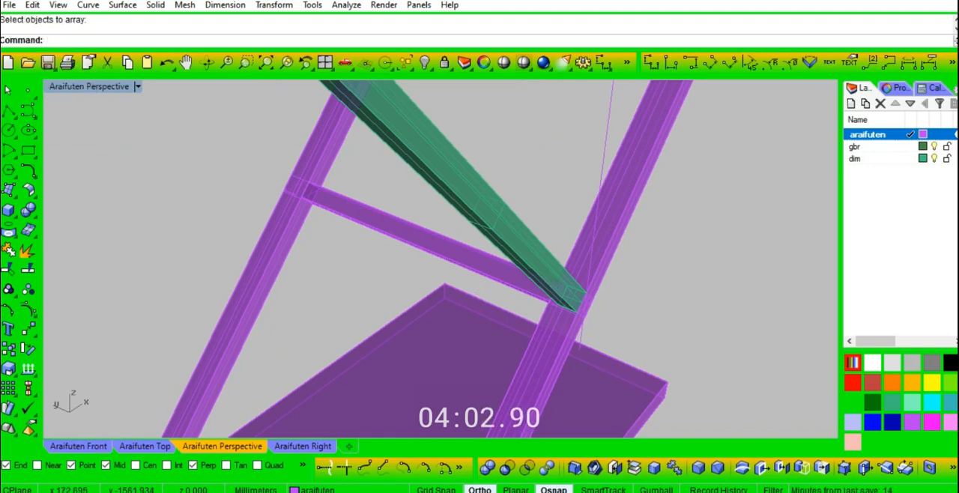
left_click(84, 62)
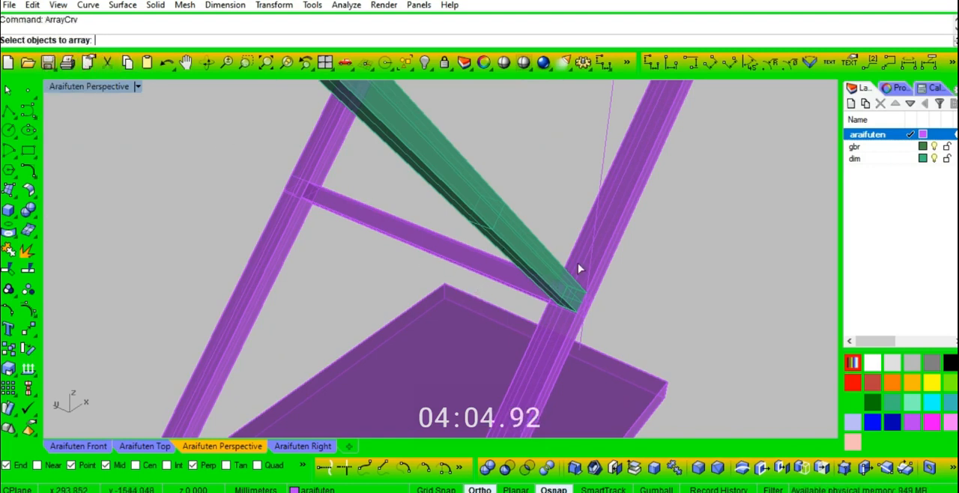
left_click(546, 246)
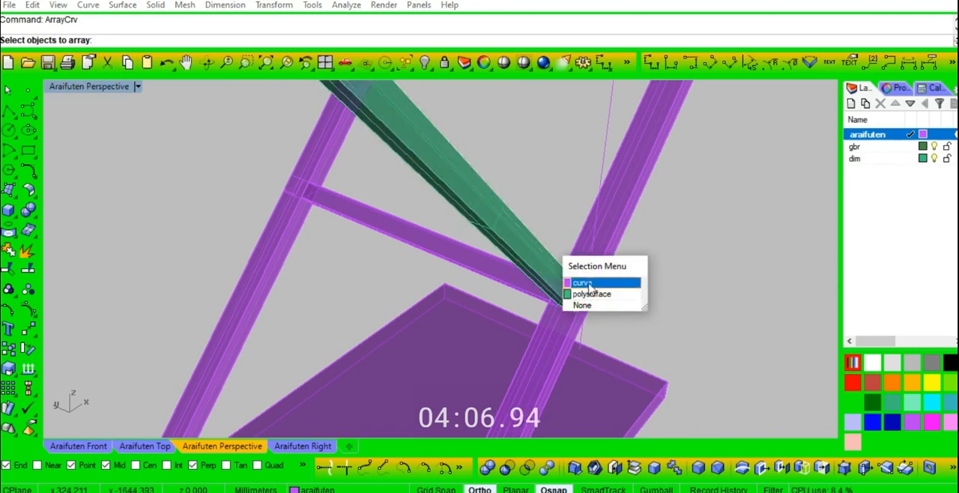
left_click(586, 292)
scroll(507, 292, "up", 2)
right_click_drag(507, 291, 505, 281)
right_click_drag(447, 260, 355, 250)
left_click(348, 251)
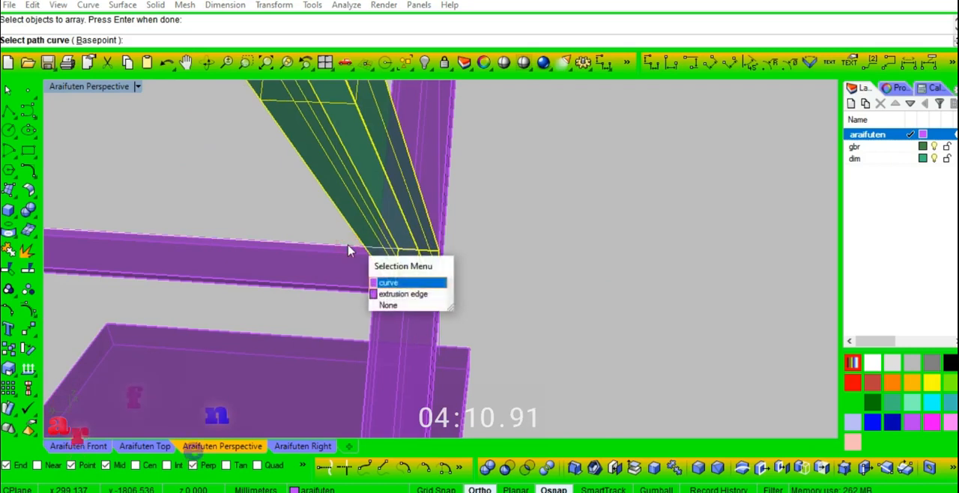
right_click(348, 251)
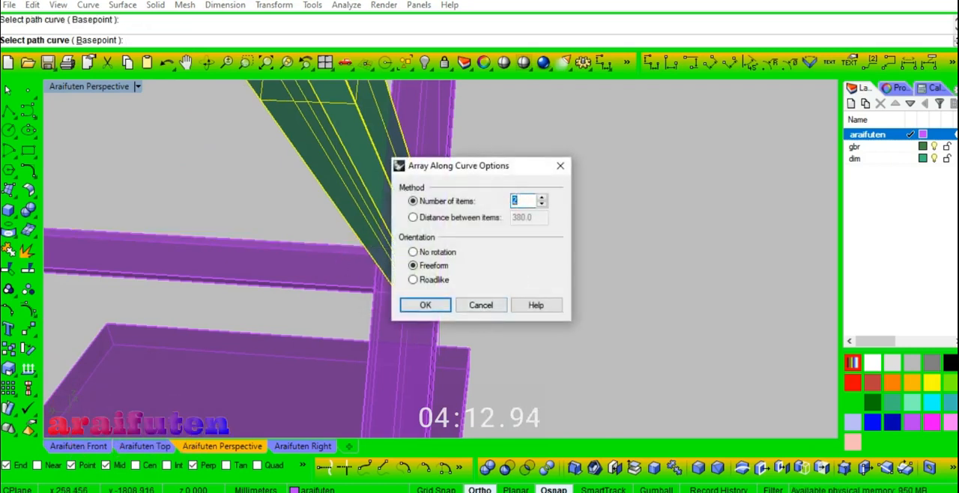
left_click(423, 305)
scroll(542, 281, "down", 3)
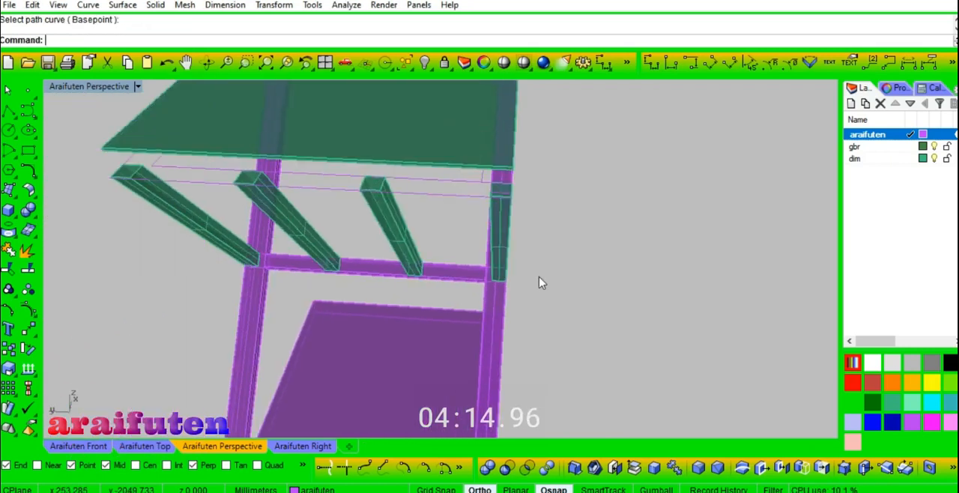
right_click(557, 277)
- Mirror copies of the two middle braces across the midpoint of the tabletop's side edge
right_click_drag(632, 280, 466, 263)
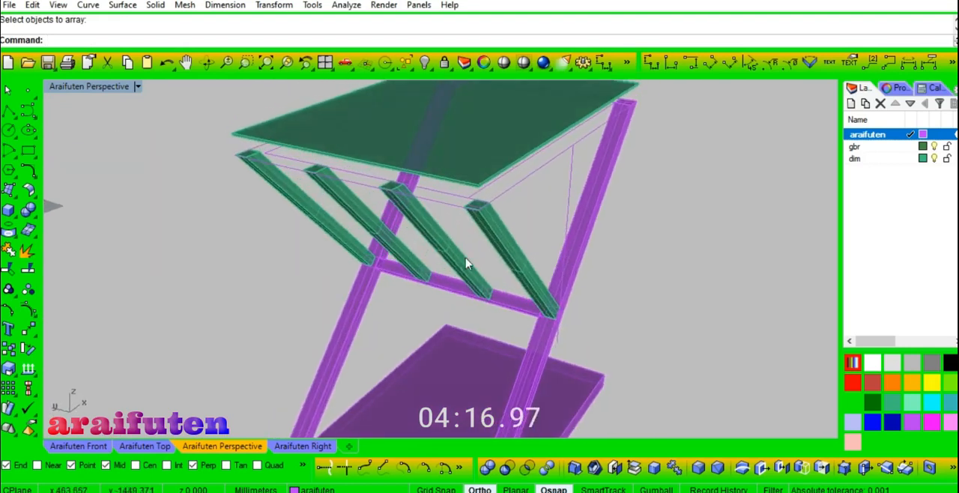
left_click(466, 268)
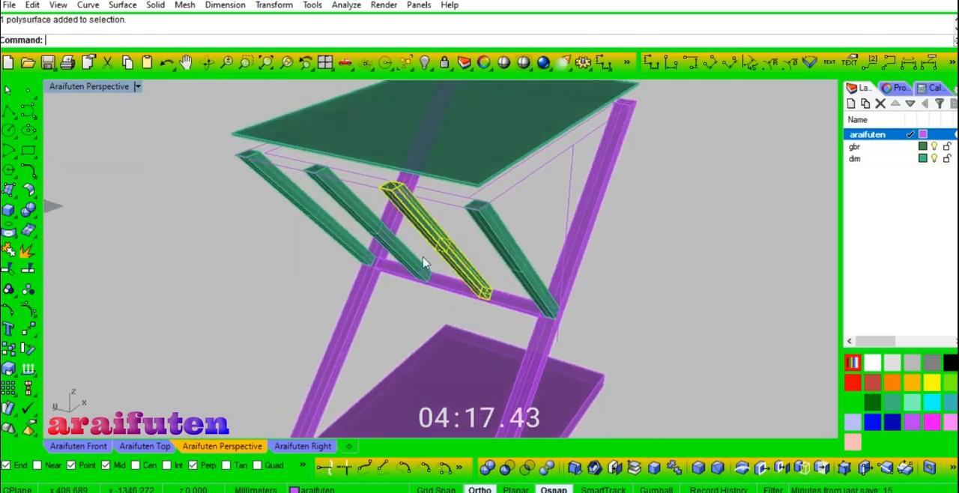
left_click(558, 133)
left_click(672, 197)
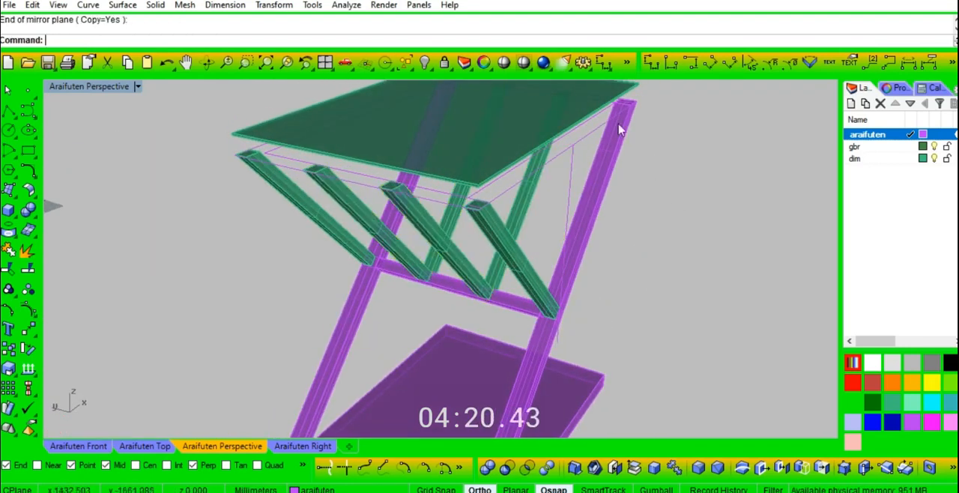
- Show the hidden top frame again, and select and hide all curves in the model
left_click(424, 63)
right_click_drag(696, 310, 433, 226)
left_click(410, 68)
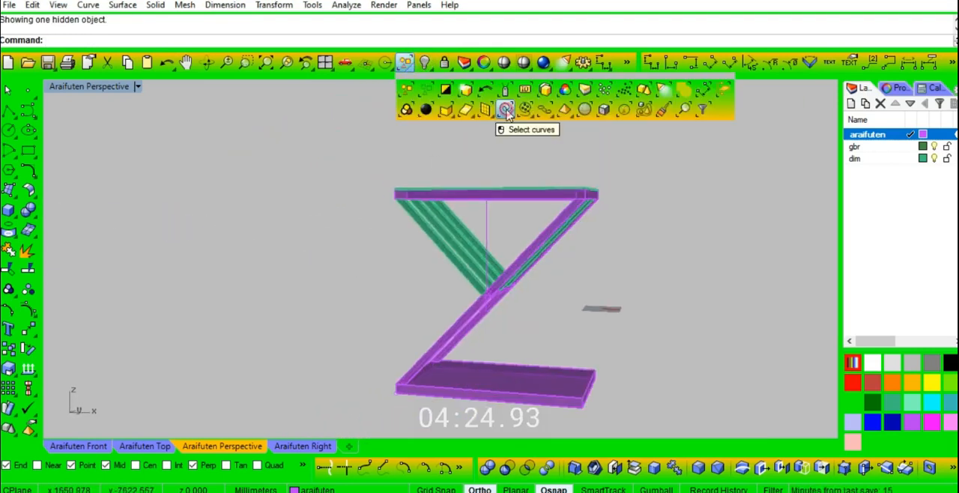
left_click(506, 111)
key("ctrl+h")
- Examine the completed table from several angles, including close views of the tabletop corner and the bracing
middle_click(490, 166)
left_click(504, 158)
right_click_drag(504, 162, 697, 252)
right_click_drag(336, 188, 442, 213)
scroll(341, 174, "up", 6)
scroll(295, 255, "down", 4)
right_click_drag(298, 246, 488, 270)
scroll(604, 171, "up", 4)
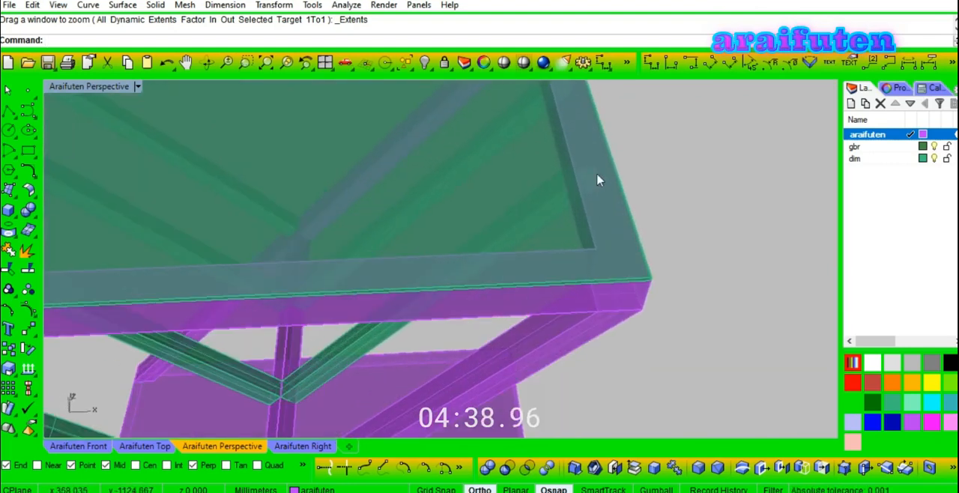
scroll(604, 170, "down", 4)
right_click_drag(685, 255, 492, 300)
middle_click(541, 257)
left_click(541, 257)
right_click_drag(508, 251, 443, 279)
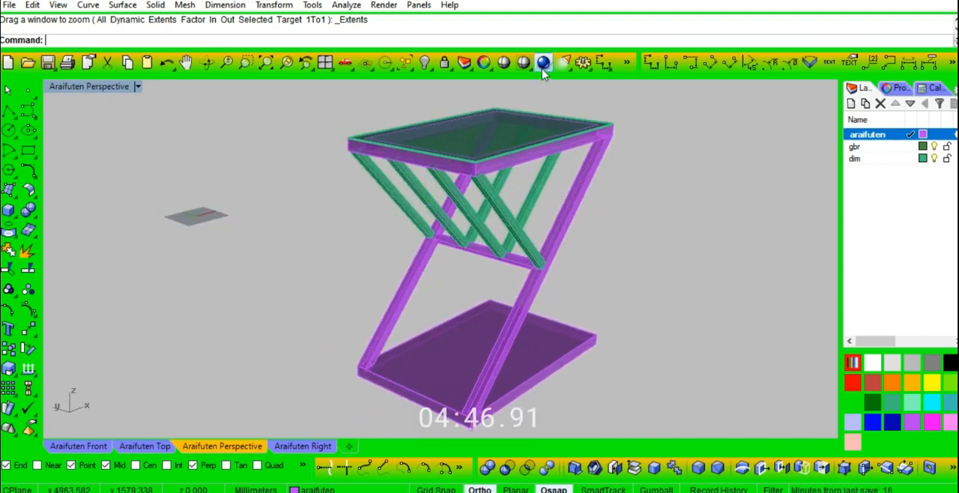